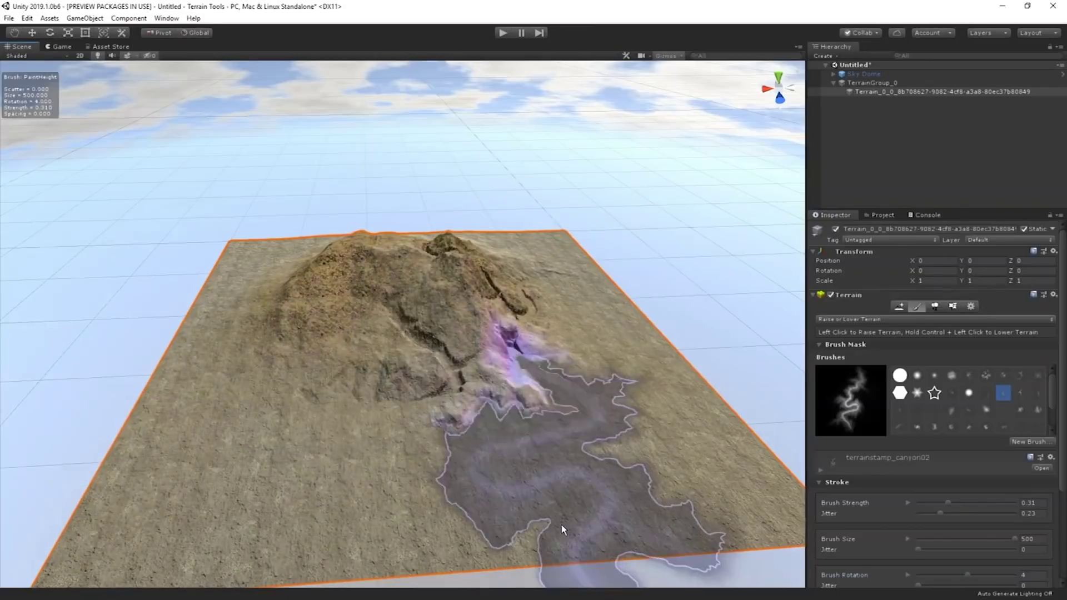
Step: Stamp the terrainstamp_canyon02 brush onto the flat terrain in front of the mountain with Raise or Lower Terrain
click(607, 431)
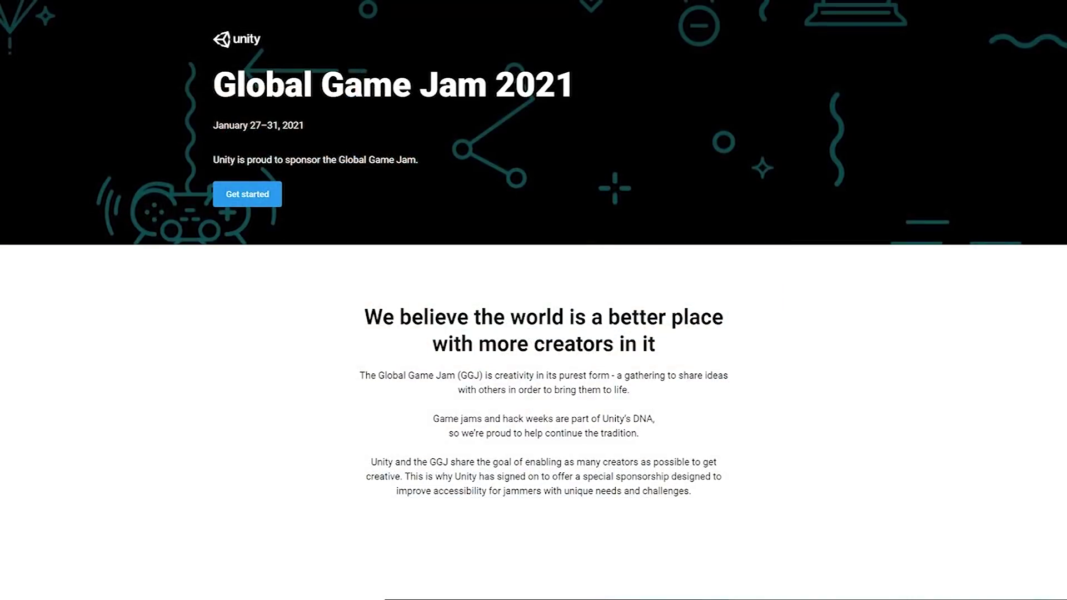
Step: Browse the Global Game Jam 2021 web page and the pathways, topics and projects on the Unity Learn site
scroll(533, 300, down, 20)
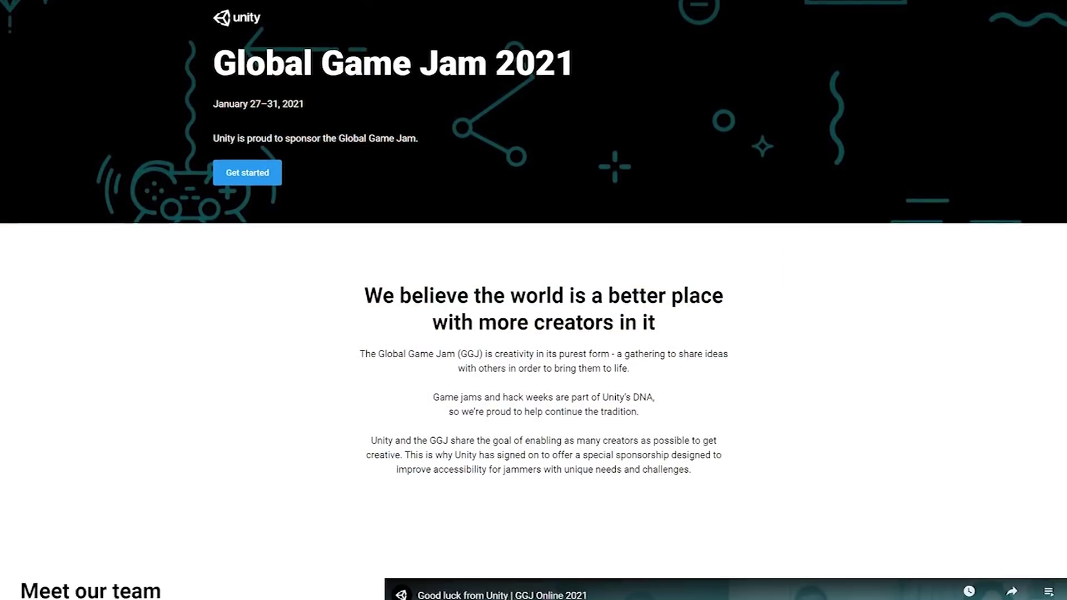
scroll(533, 300, down, 20)
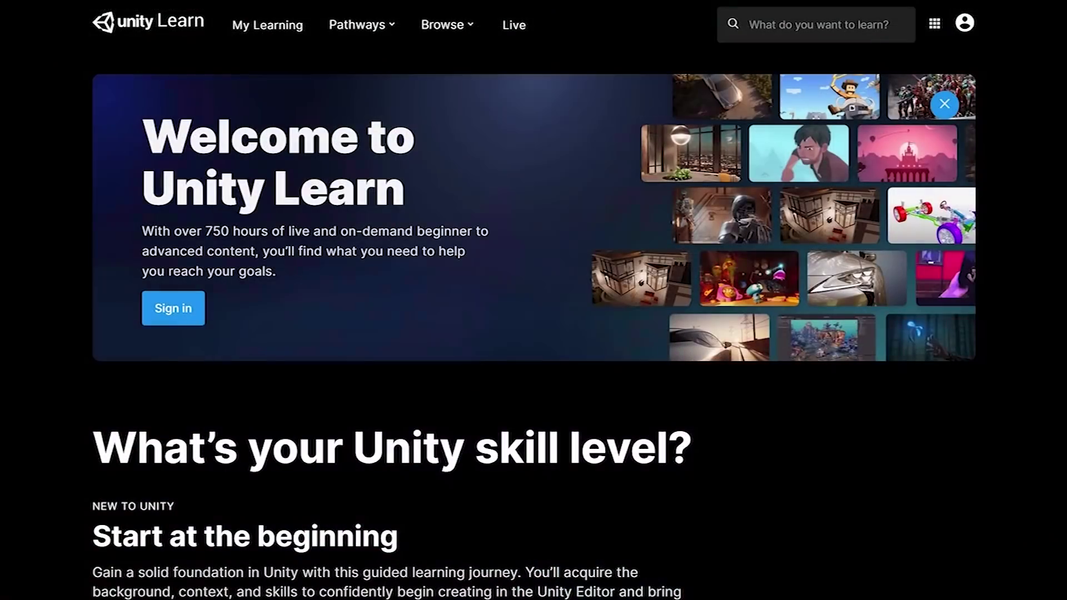
scroll(533, 300, down, 10)
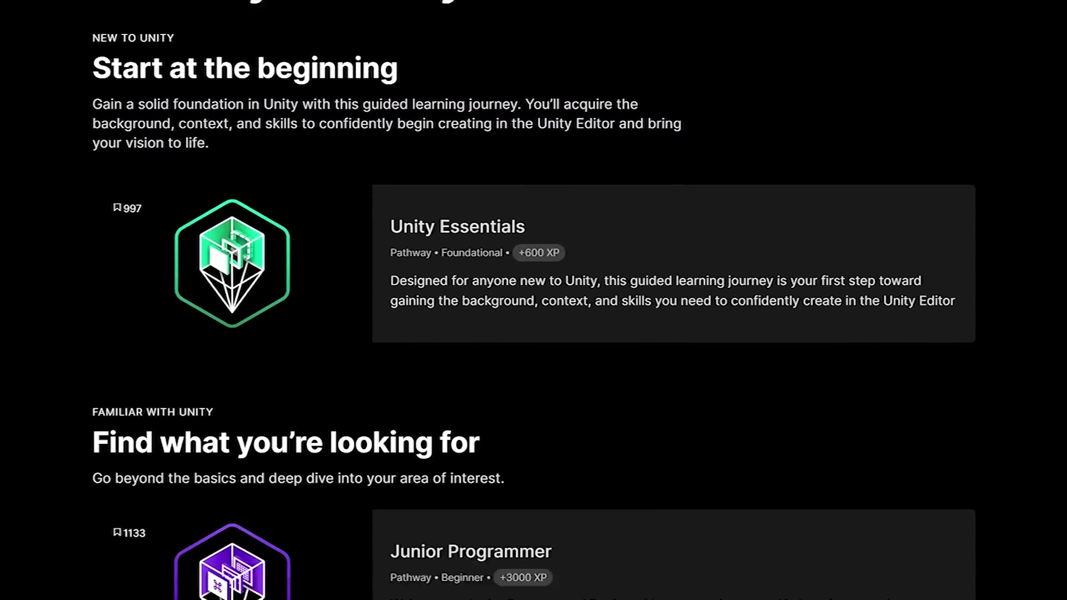
scroll(534, 300, down, 14)
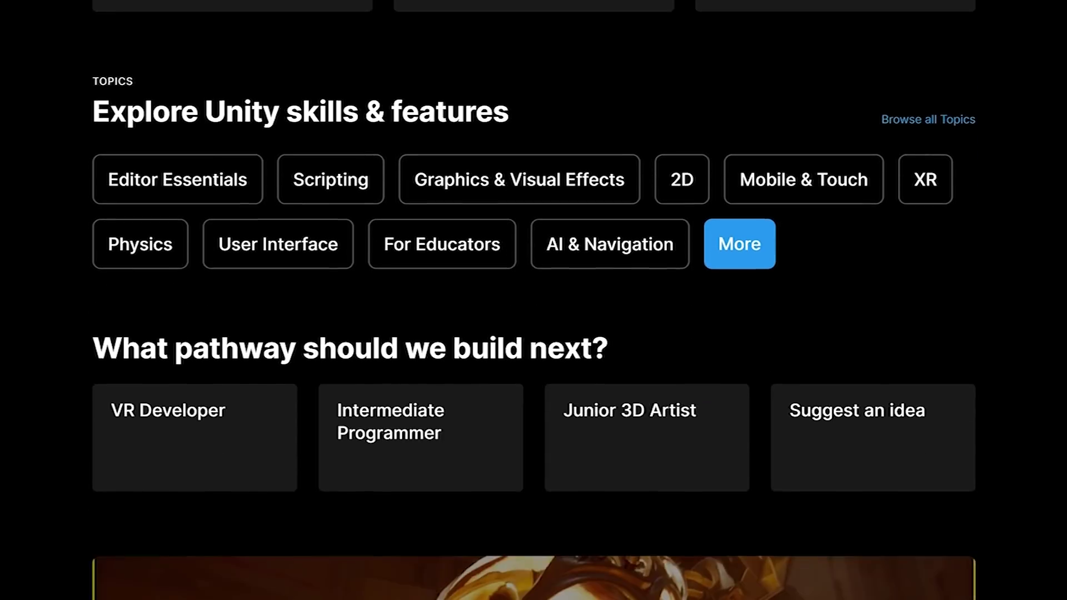
scroll(534, 300, down, 14)
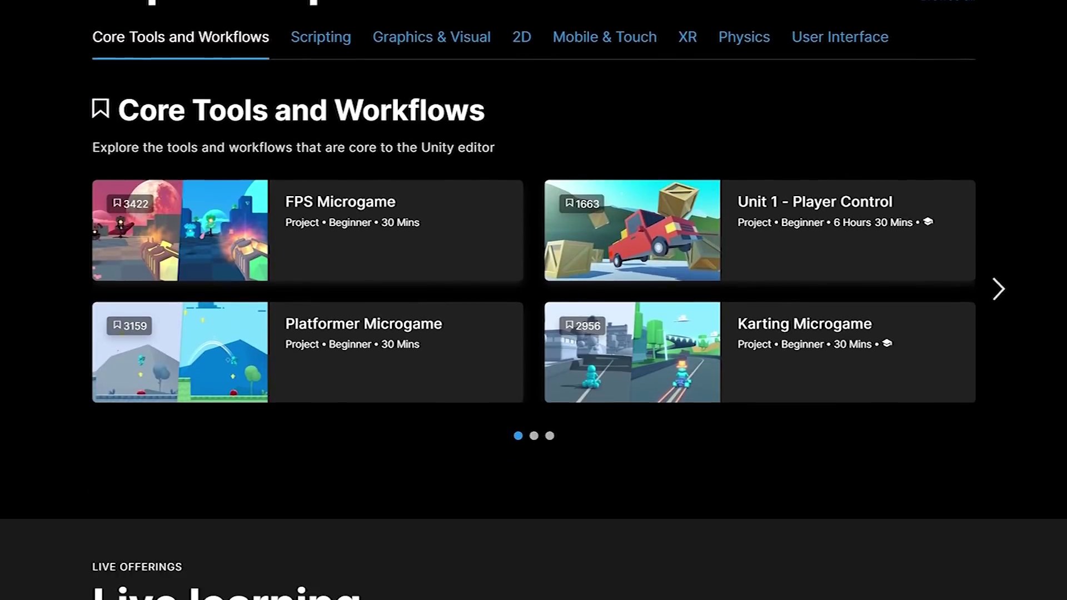
scroll(533, 300, down, 15)
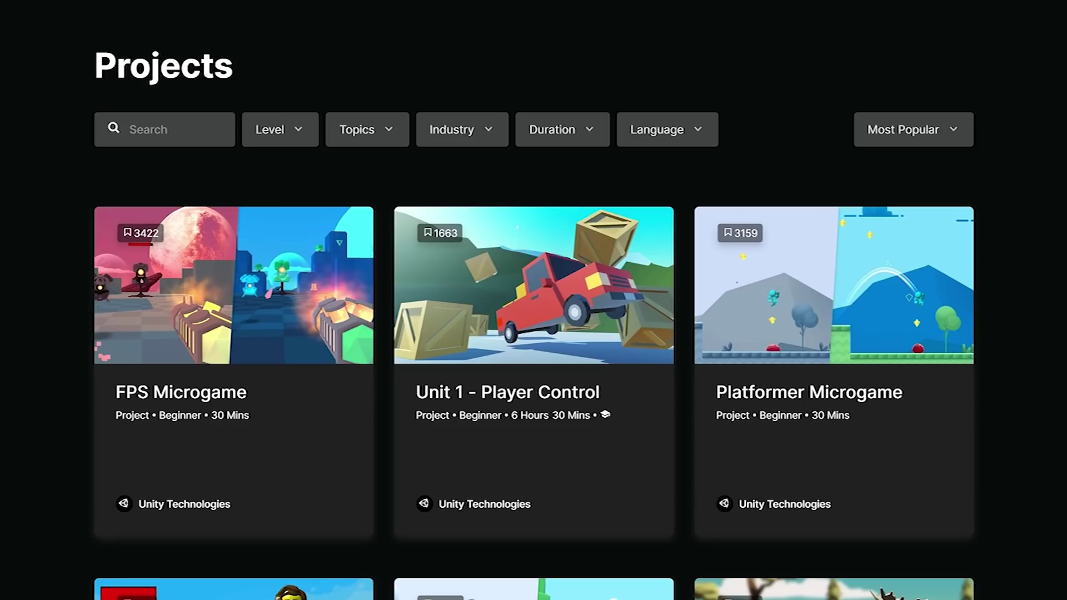
scroll(534, 300, down, 15)
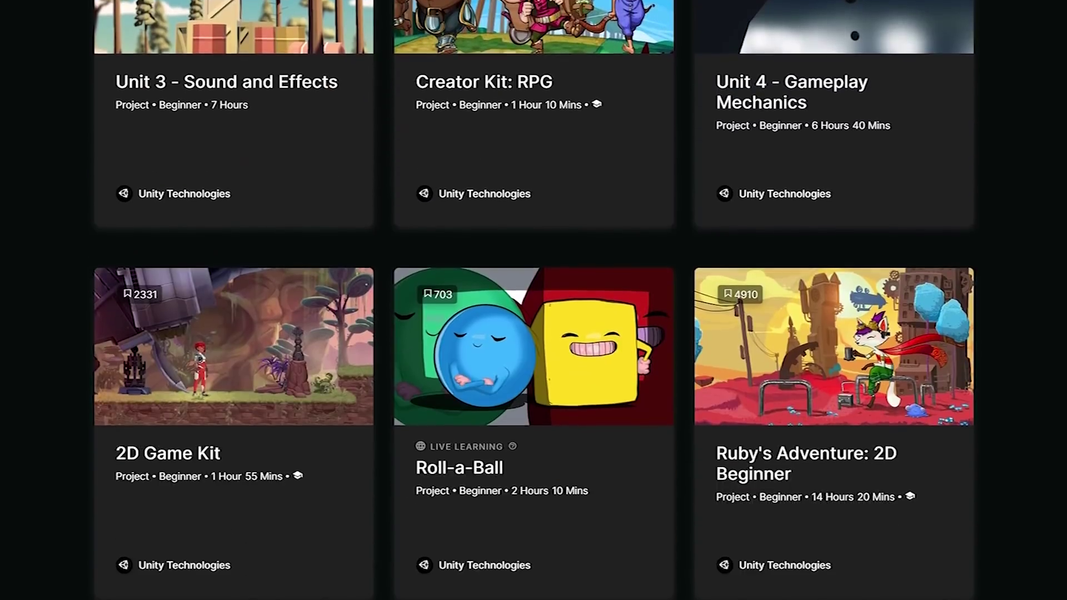
scroll(534, 300, down, 12)
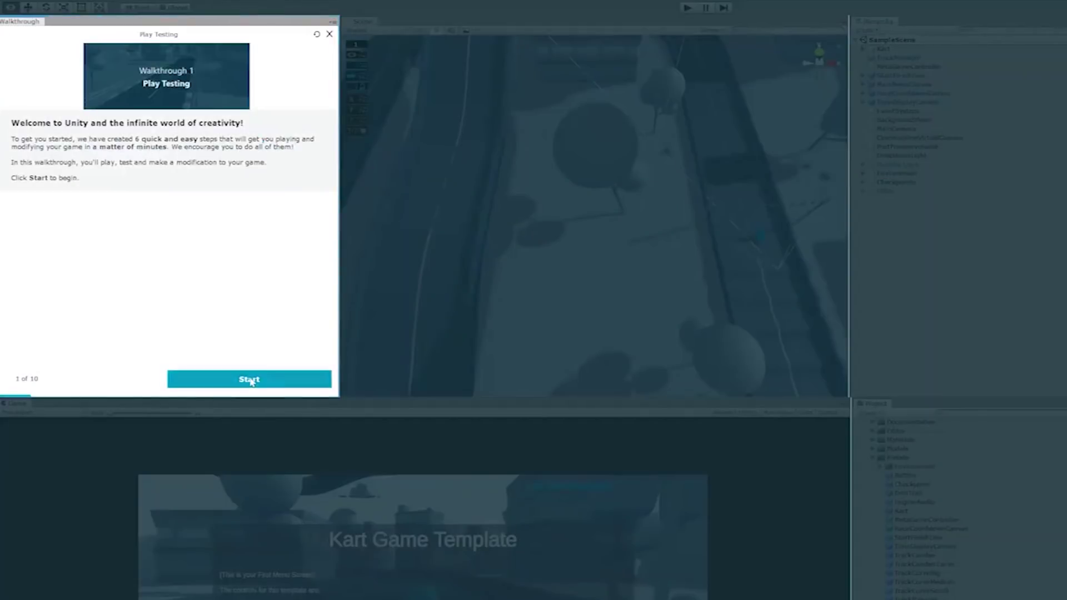
Step: Start the Play Testing walkthrough in the Unity editor and add a ModularTrackKit track piece to the scene, moving it towards the track gap
click(250, 380)
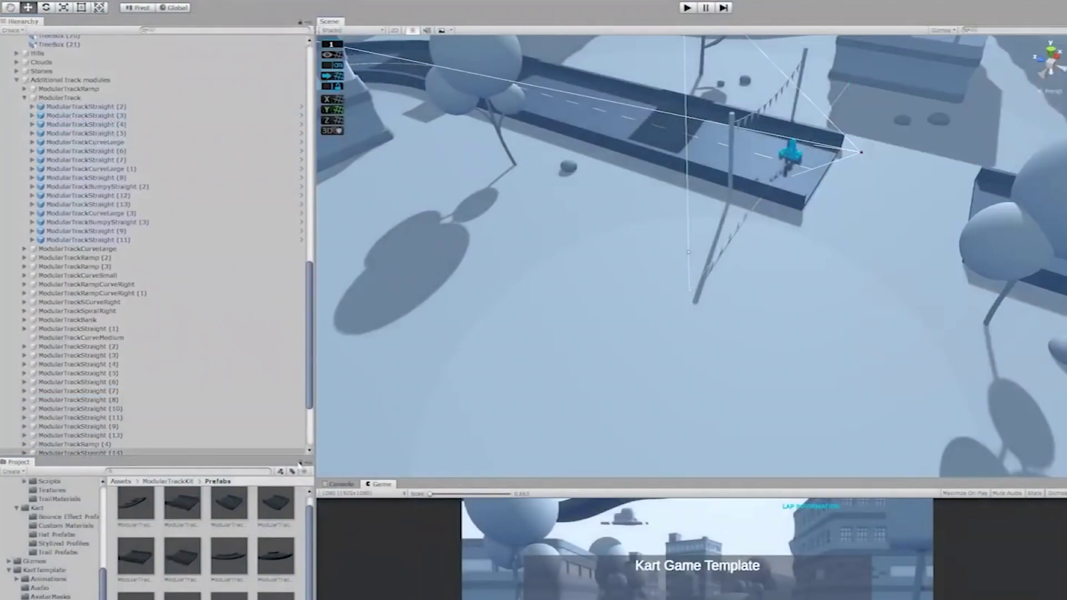
drag(182, 503, 161, 230)
drag(692, 298, 965, 226)
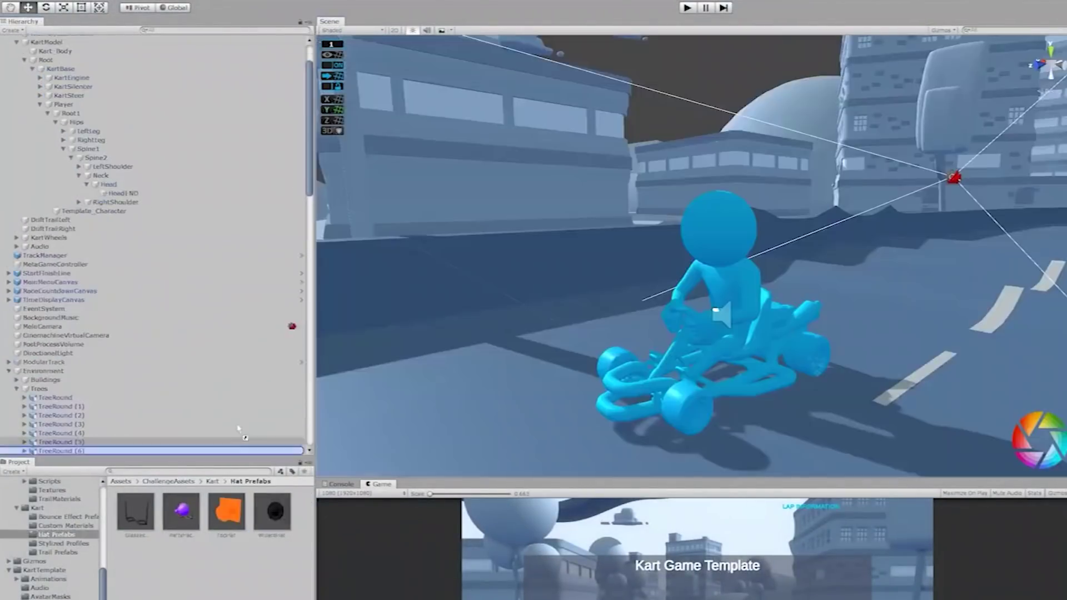
Step: Attach the wizard hat and the glasses from Hat Prefabs to the kart driver's HeadEND object
drag(272, 511, 143, 198)
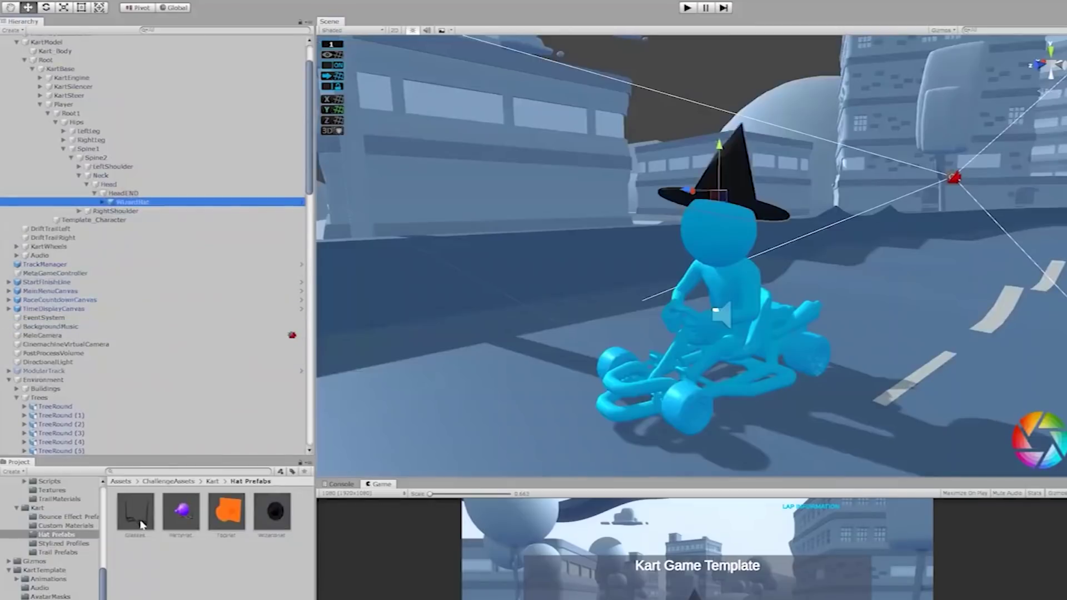
drag(140, 525, 123, 193)
click(66, 525)
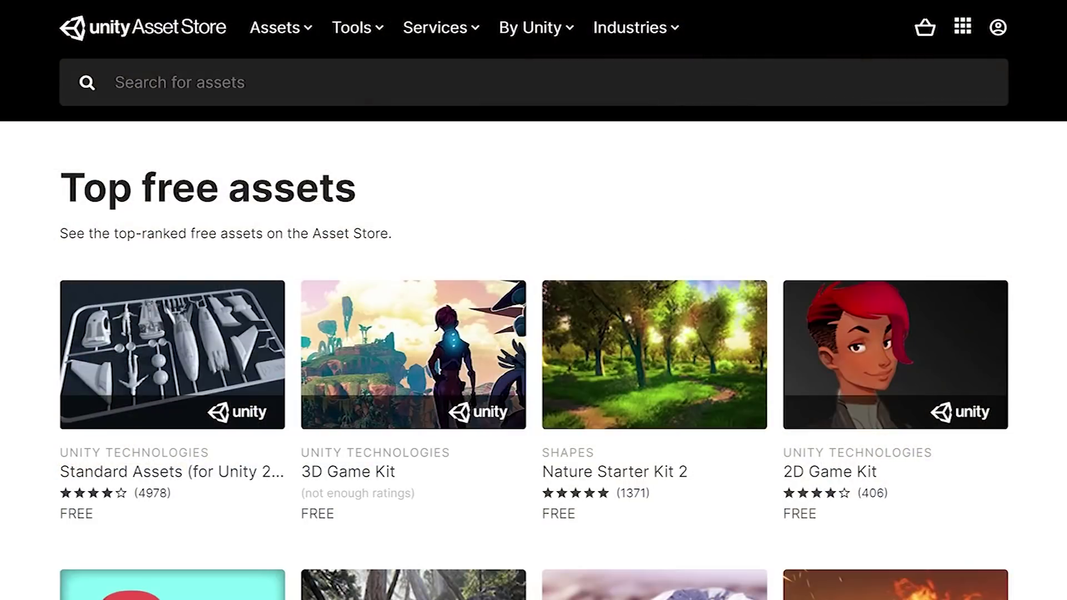
Step: Browse the top free assets in the Unity Asset Store and open the quick look for 2D Game Kit
scroll(533, 356, down, 15)
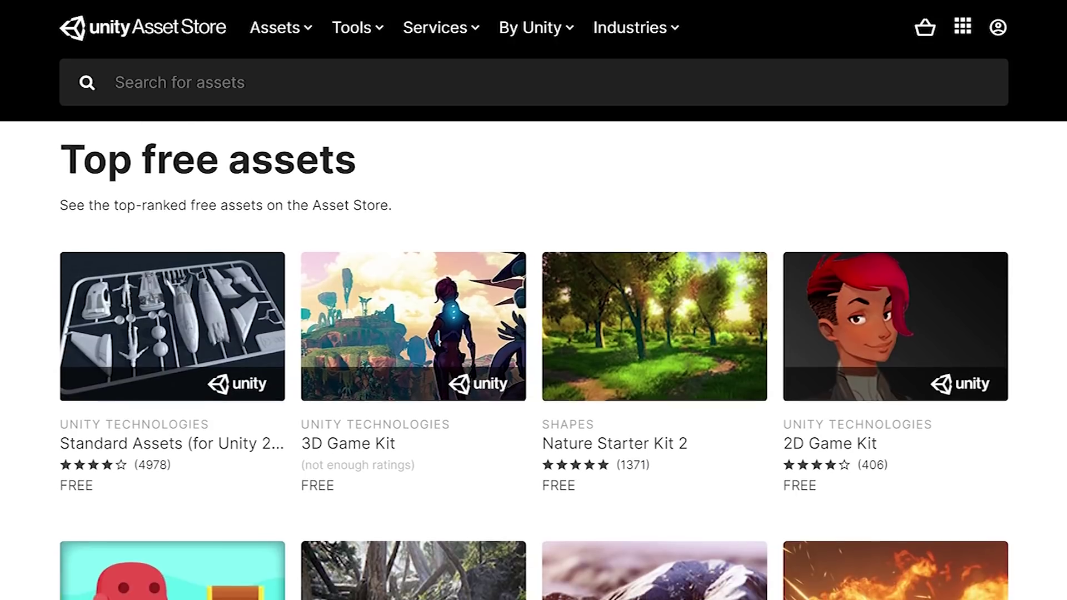
scroll(534, 300, down, 20)
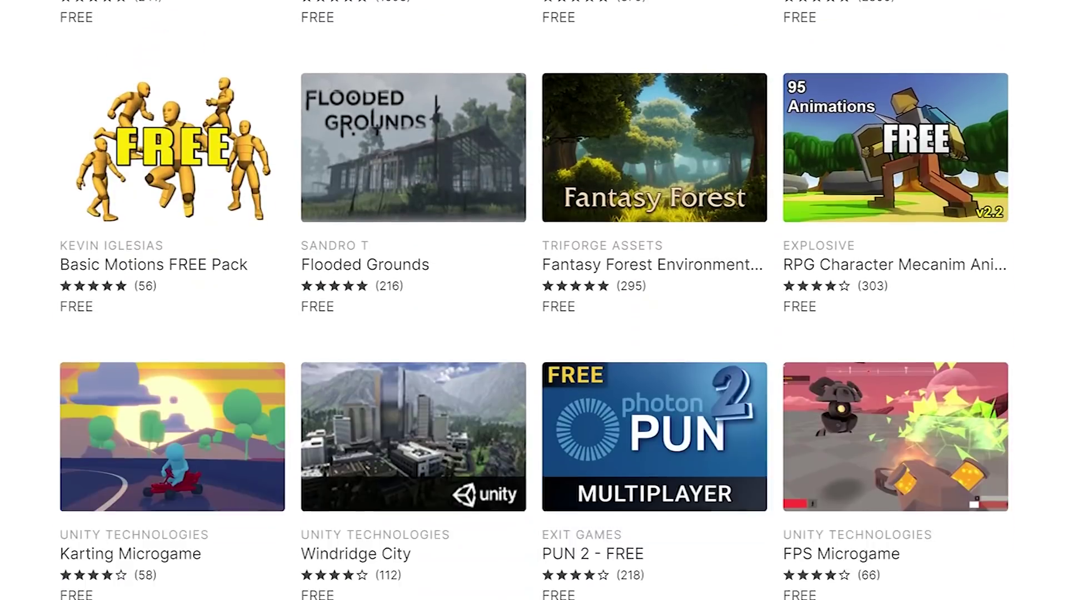
scroll(533, 300, down, 5)
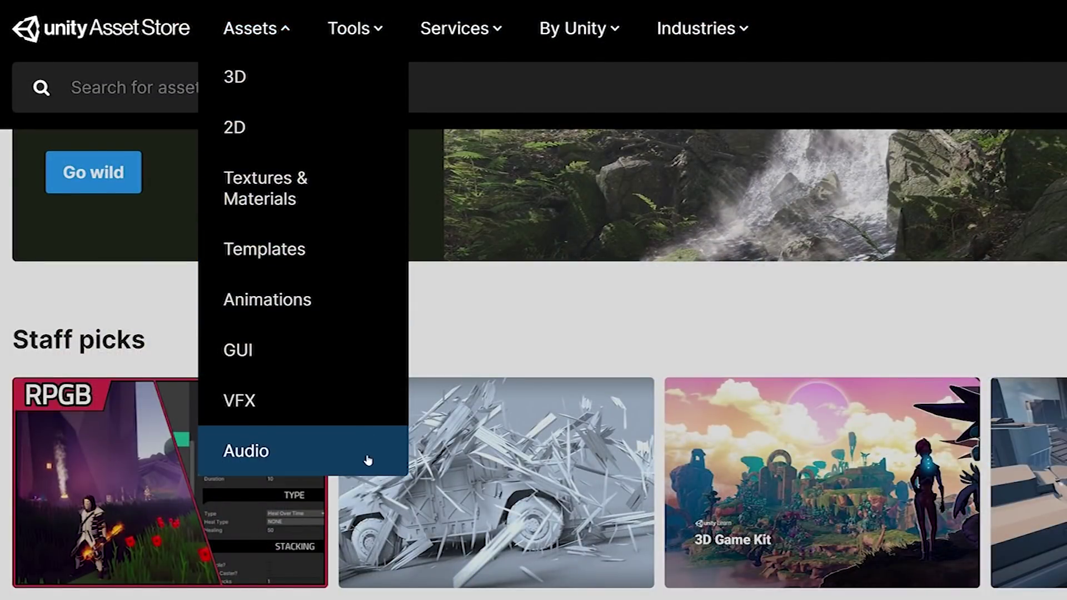
mouse_move(360, 40)
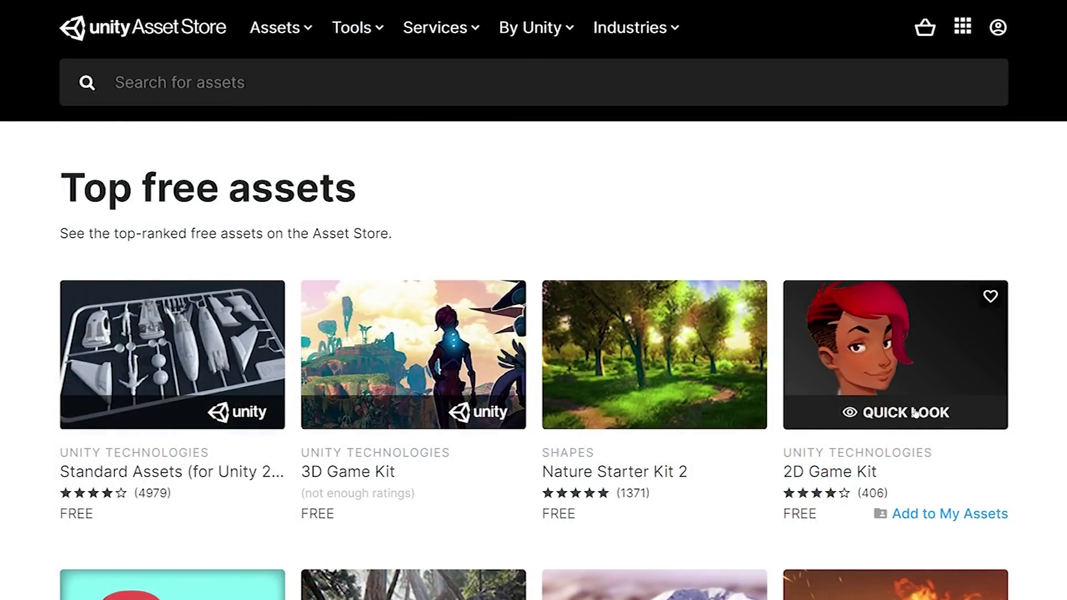
click(915, 413)
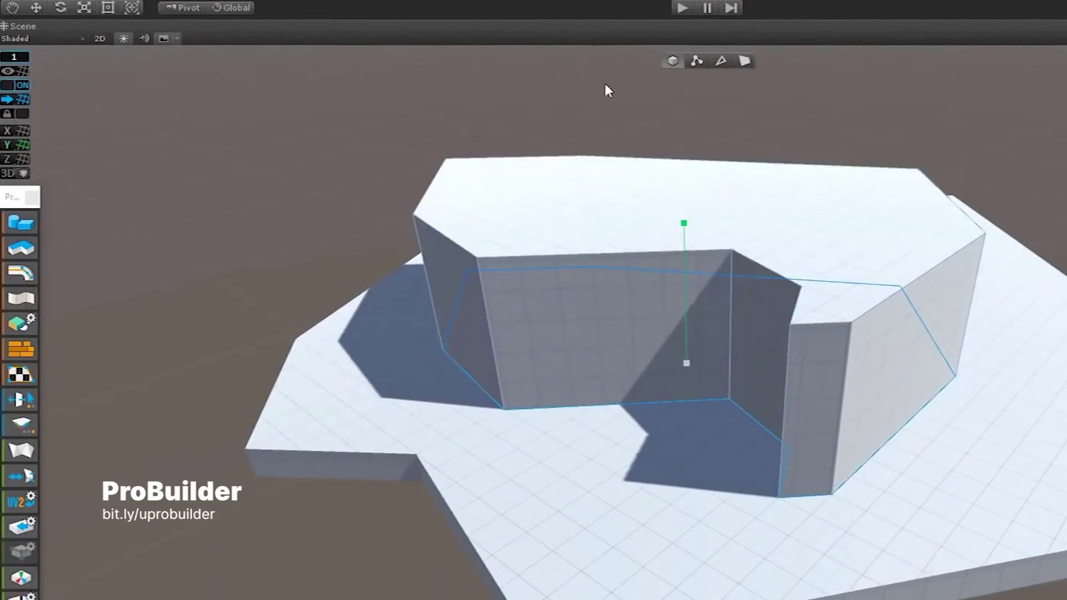
Step: Pull the raised poly shape's front corner outward in ProBuilder and build a curved stair in its recess, entering 5 for a dimension
drag(832, 495, 844, 536)
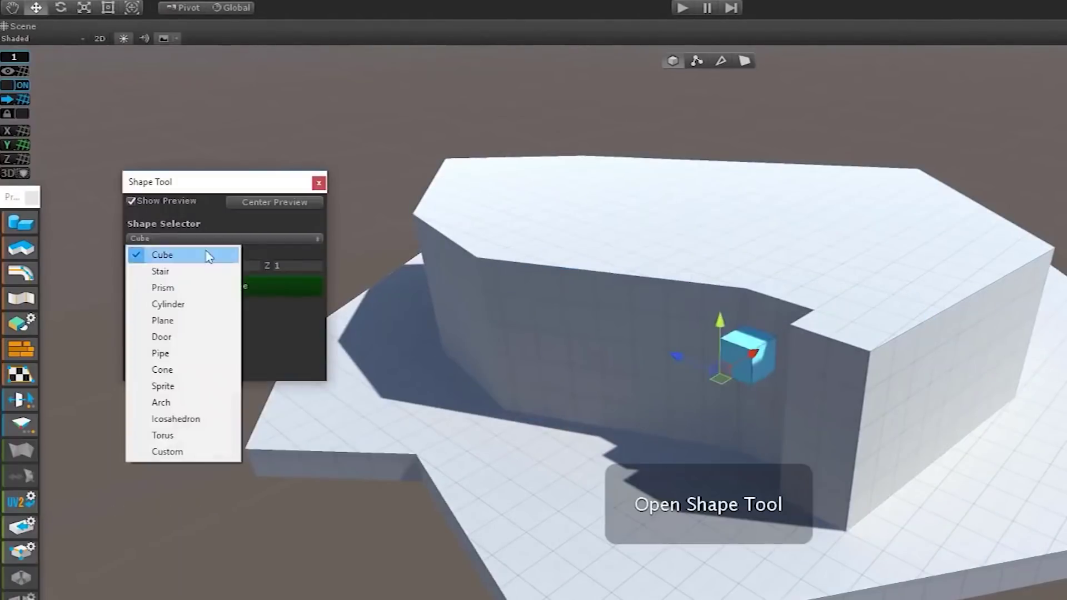
click(157, 270)
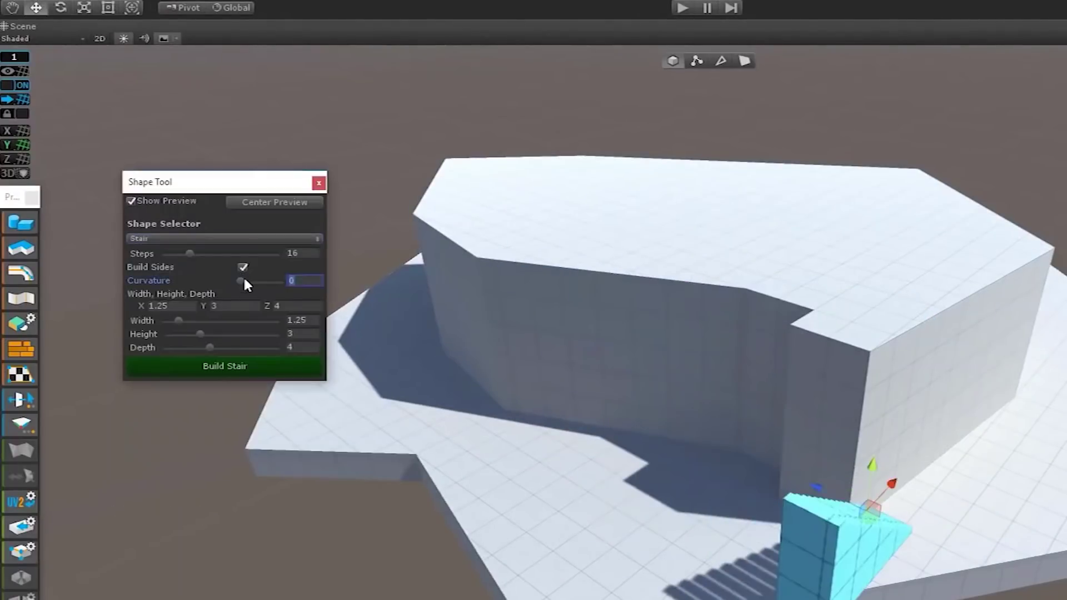
drag(242, 280, 260, 280)
click(303, 322)
text(5)
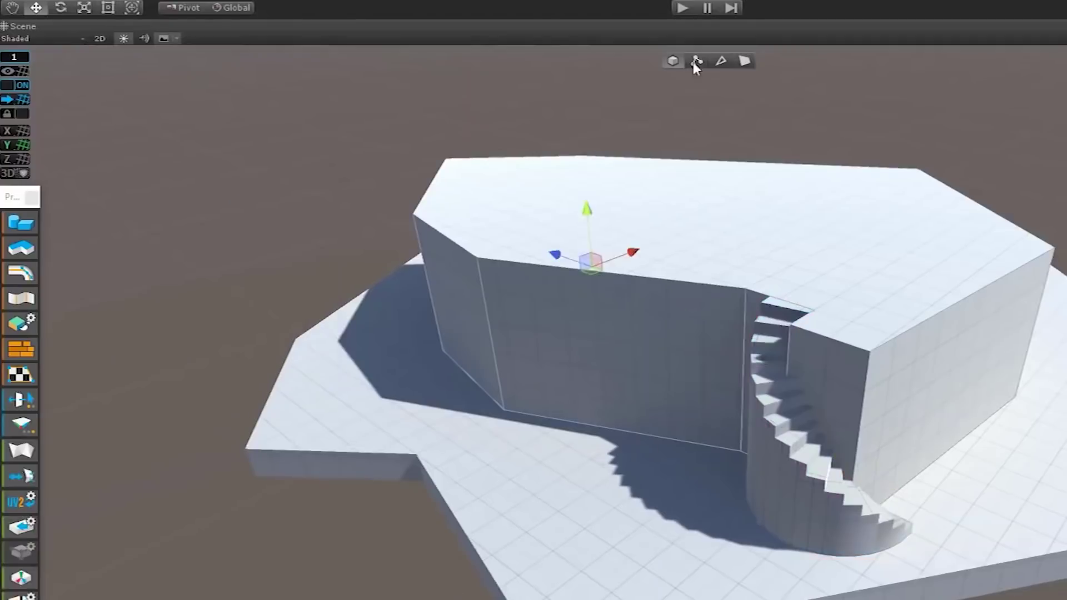
Step: Split the platform's top face, raise its larger part and extrude that part inward into a smaller inner face
click(697, 60)
click(745, 60)
click(688, 186)
key(e)
key(w)
shift+drag(643, 103, 638, 167)
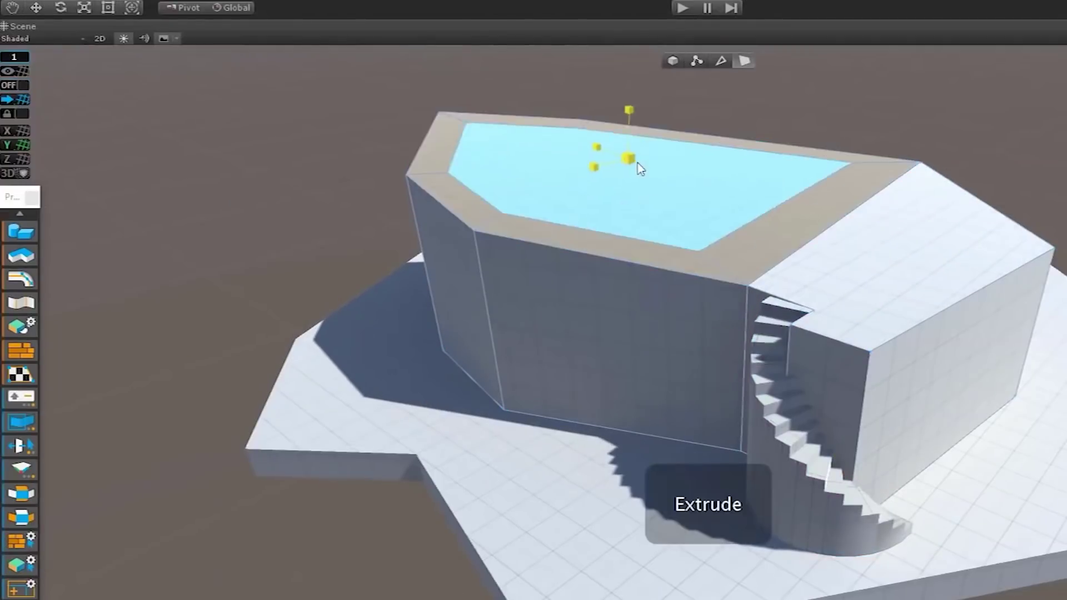
Step: Sink the inner face into a basin and extrude a tapered two-tier hill upward from its centre
shift+drag(627, 118, 604, 72)
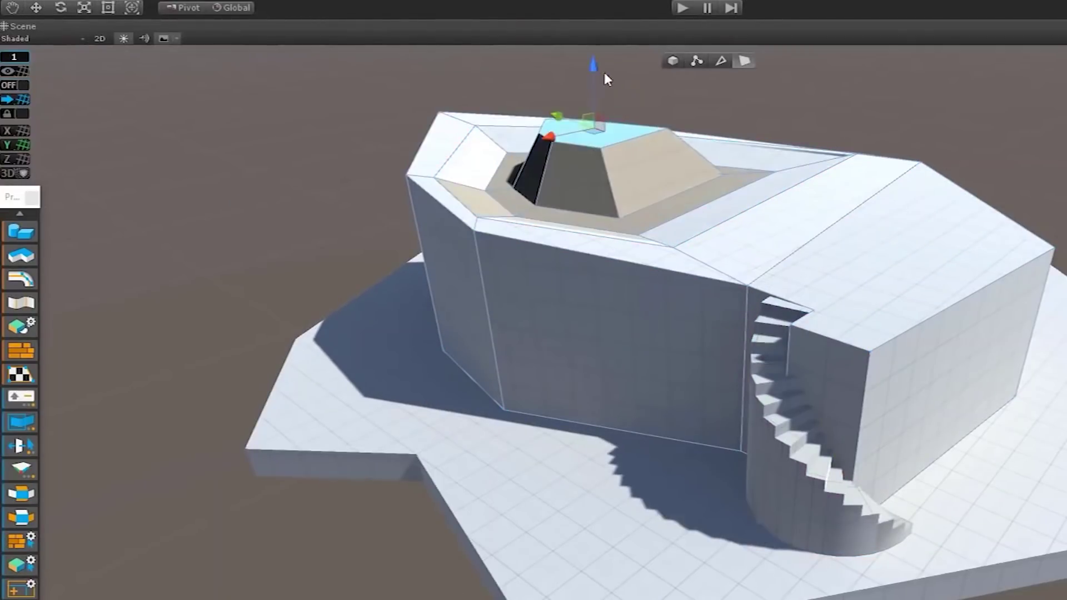
key(r)
drag(596, 129, 605, 49)
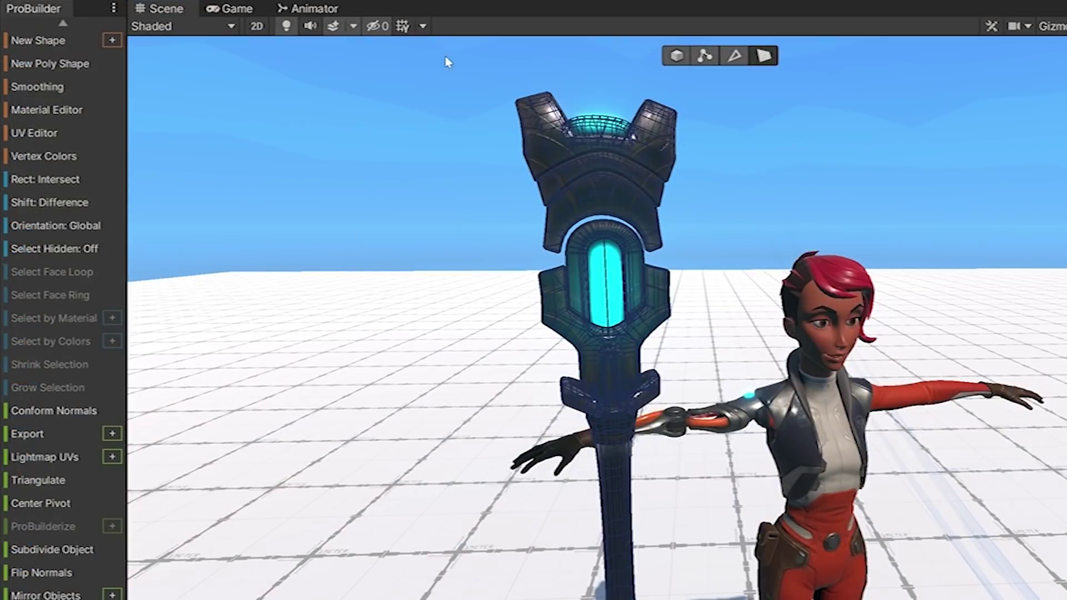
Step: Select all faces of the staff's head section, scale them thicker from front to back, and clear the selection
click(708, 199)
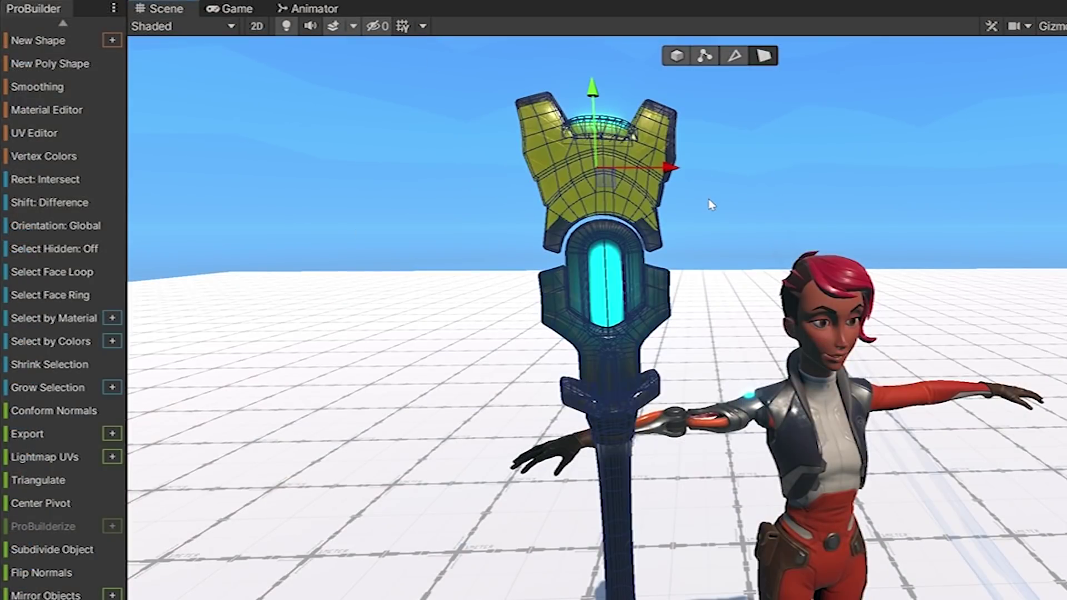
click(61, 276)
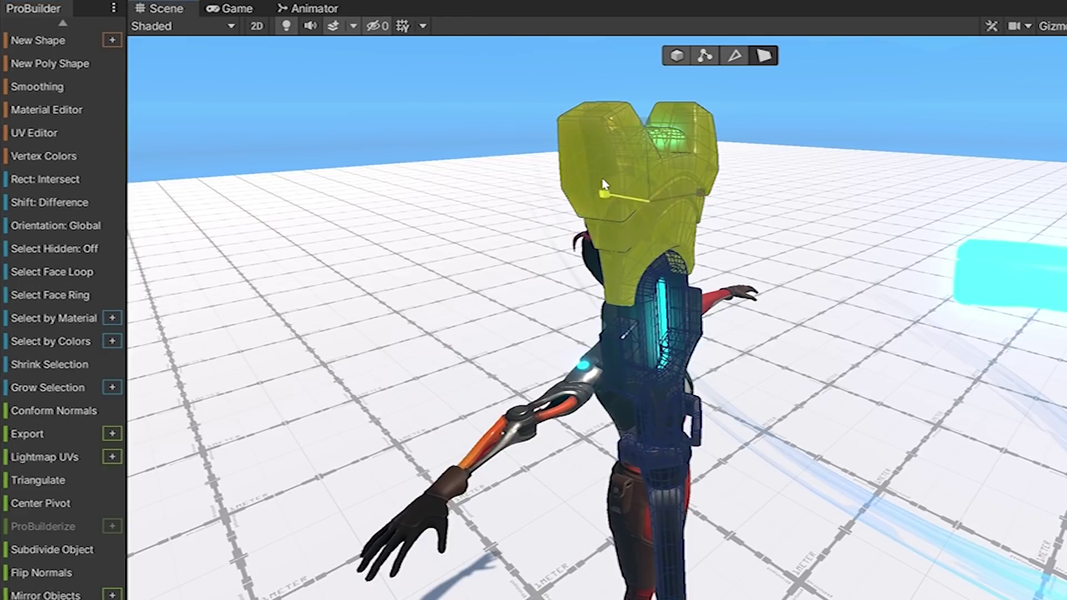
alt+drag(639, 278, 767, 281)
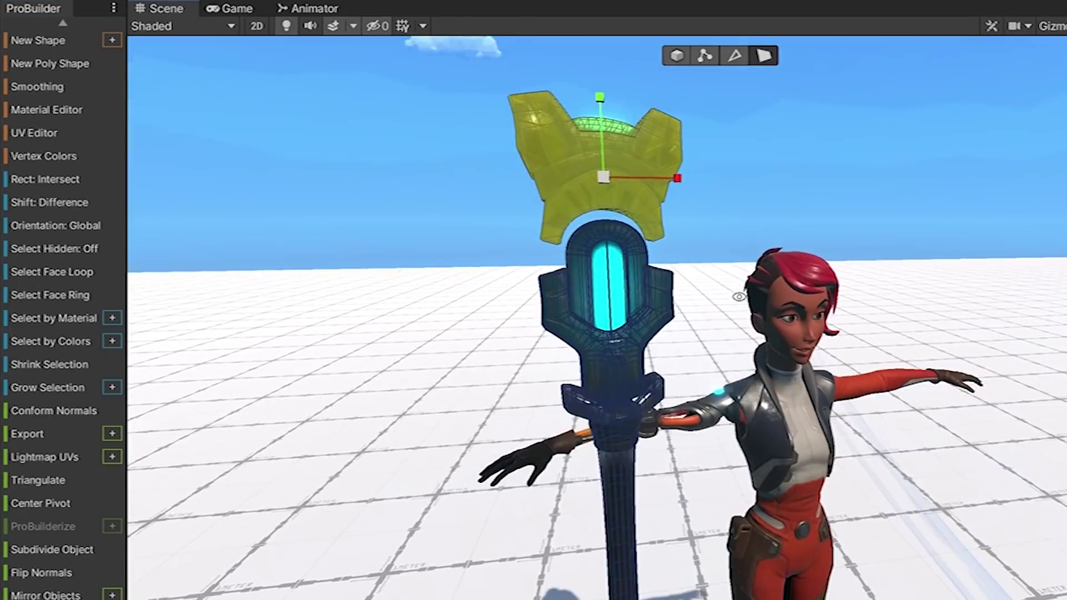
click(1015, 210)
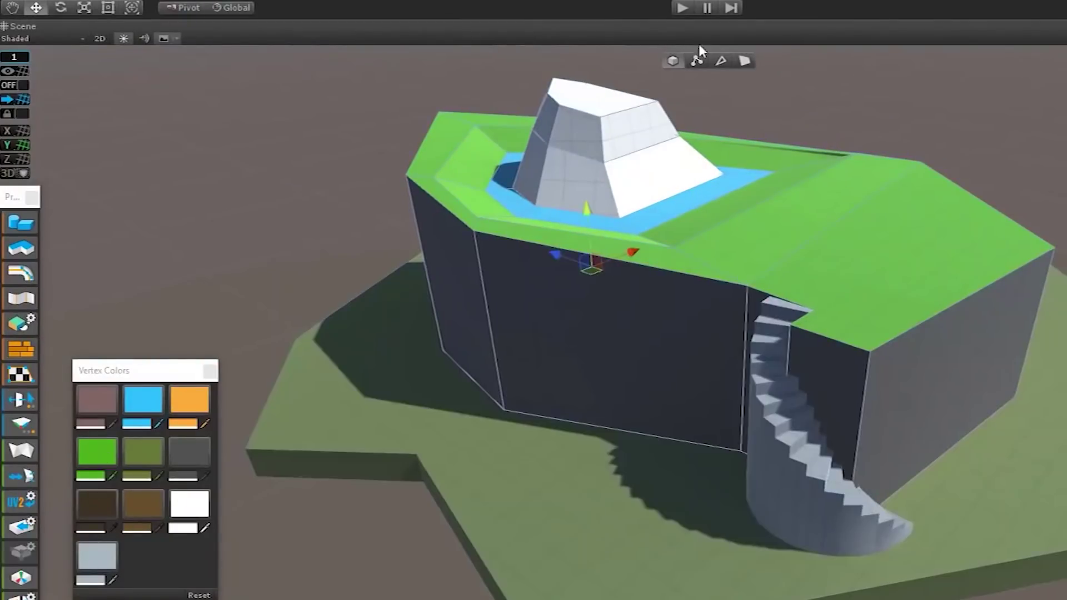
Step: Set the vertex colors to dark olive green on the platform's bottom vertices and gray on the hill's vertices
click(139, 460)
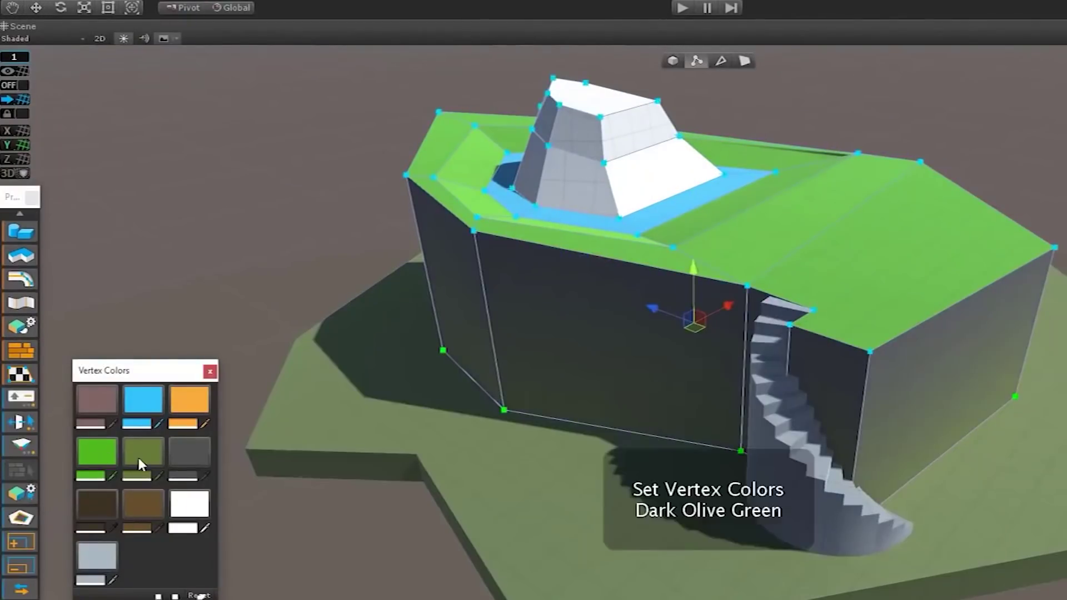
key(alt+g)
click(189, 451)
click(689, 62)
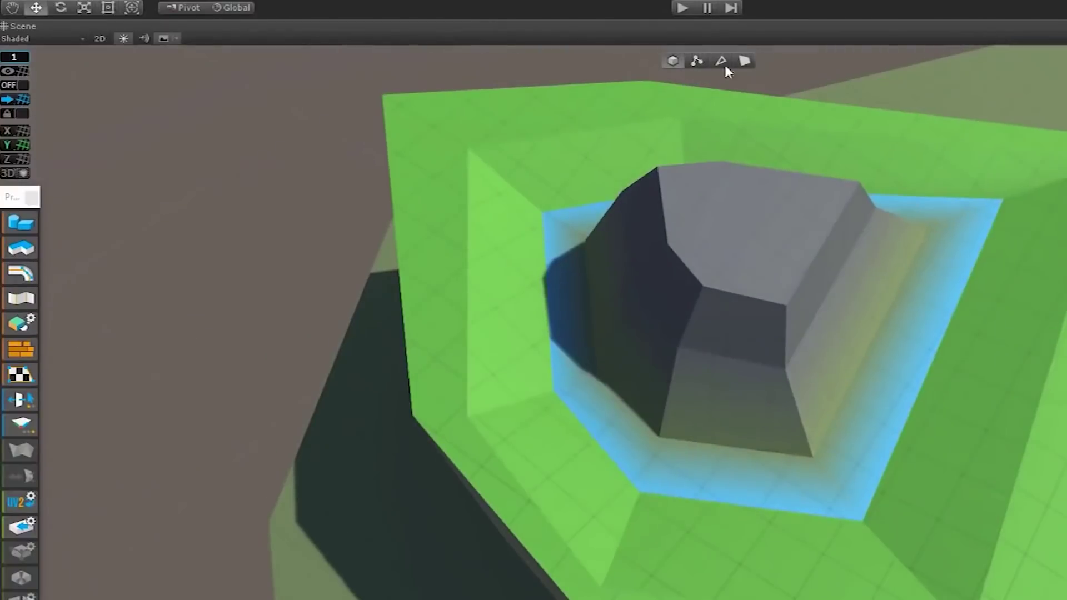
Step: Apply a material to the hill's top face, rotate its texture to about -120 degrees and rescale it
key(alt+1)
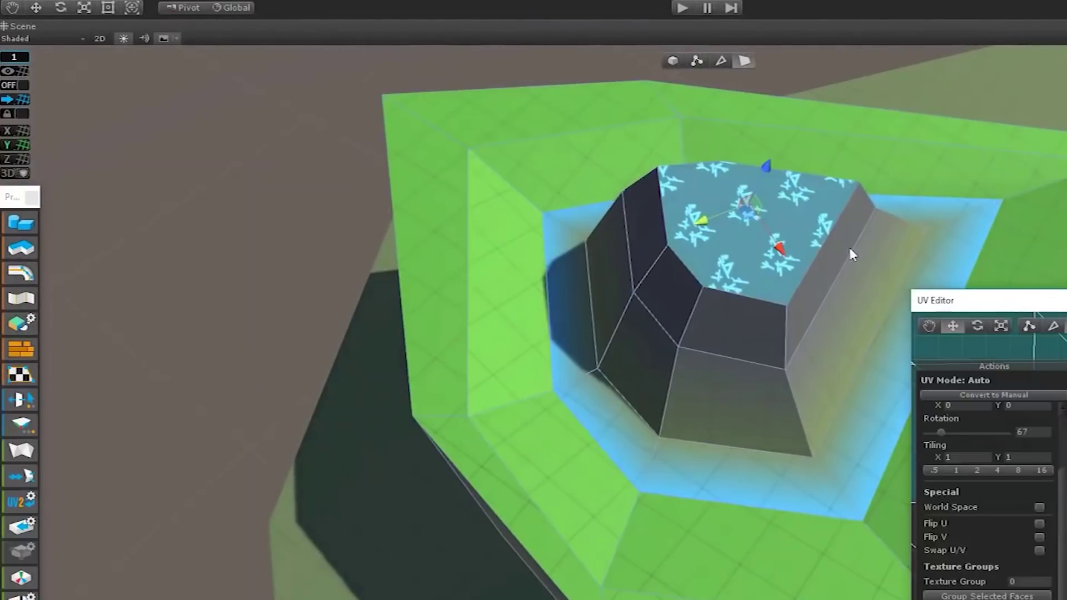
key(e)
drag(742, 242, 757, 271)
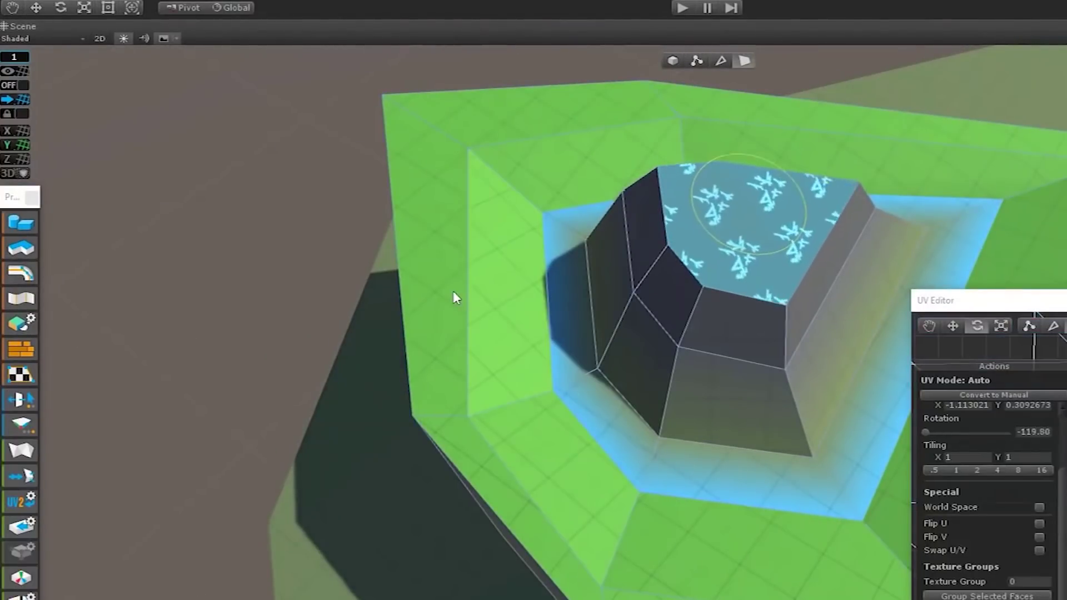
key(r)
drag(775, 176, 839, 418)
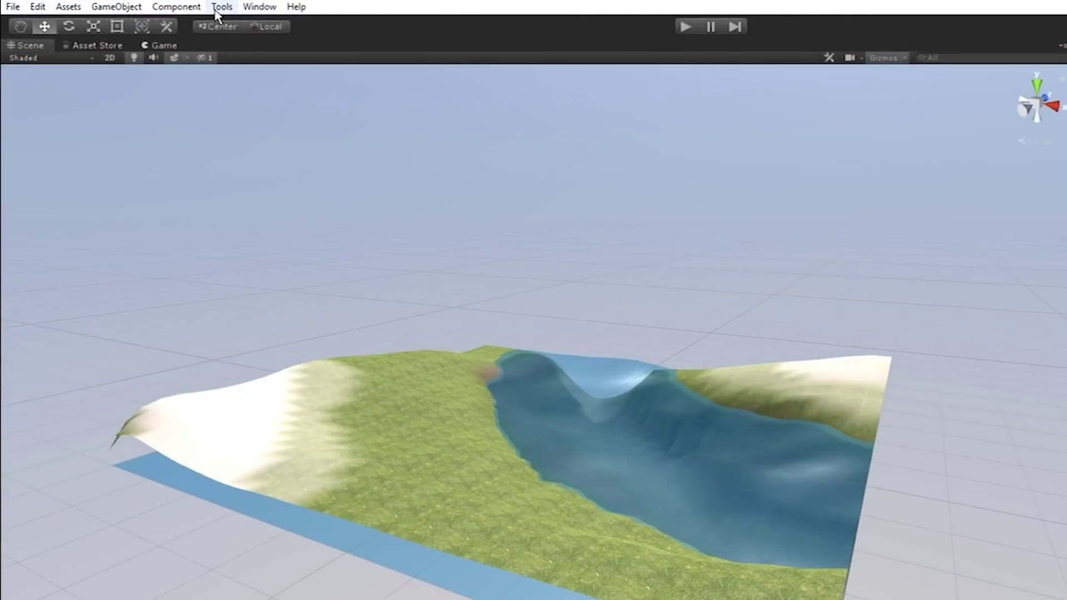
Step: Open the ProBuilder window in the scene with the grassy terrain and water
mouse_move(233, 24)
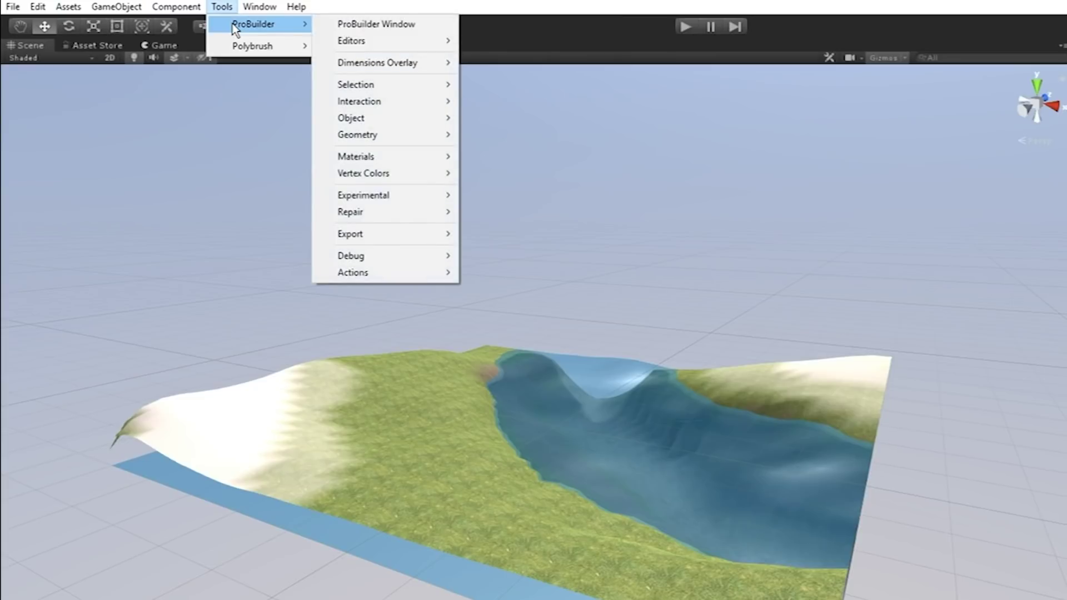
click(325, 25)
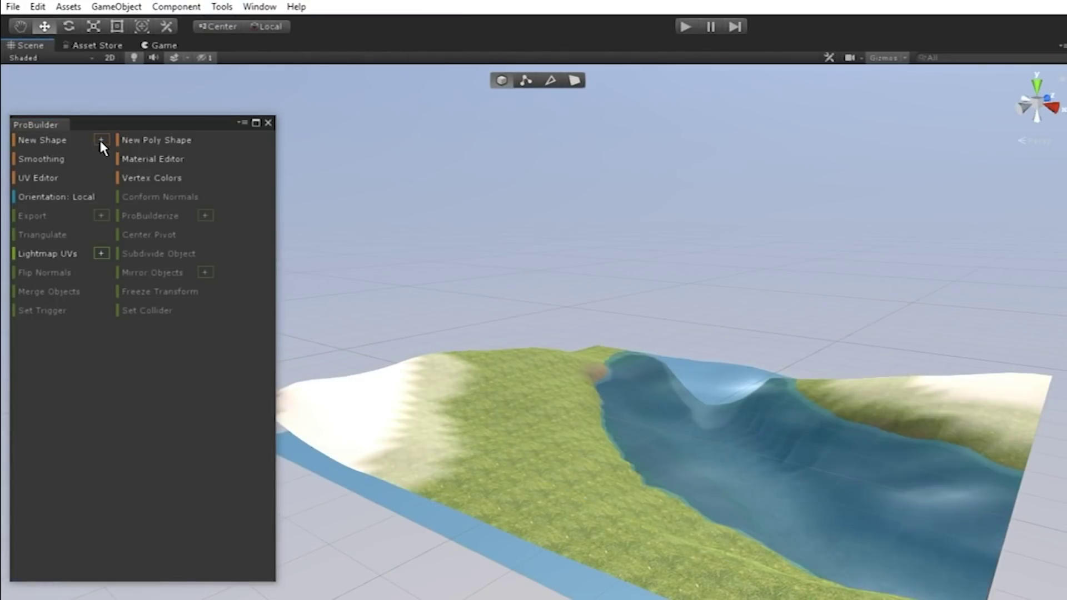
Step: Create a Door shape on the terrain with the Shape Tool and reduce its overall dimensions
click(101, 141)
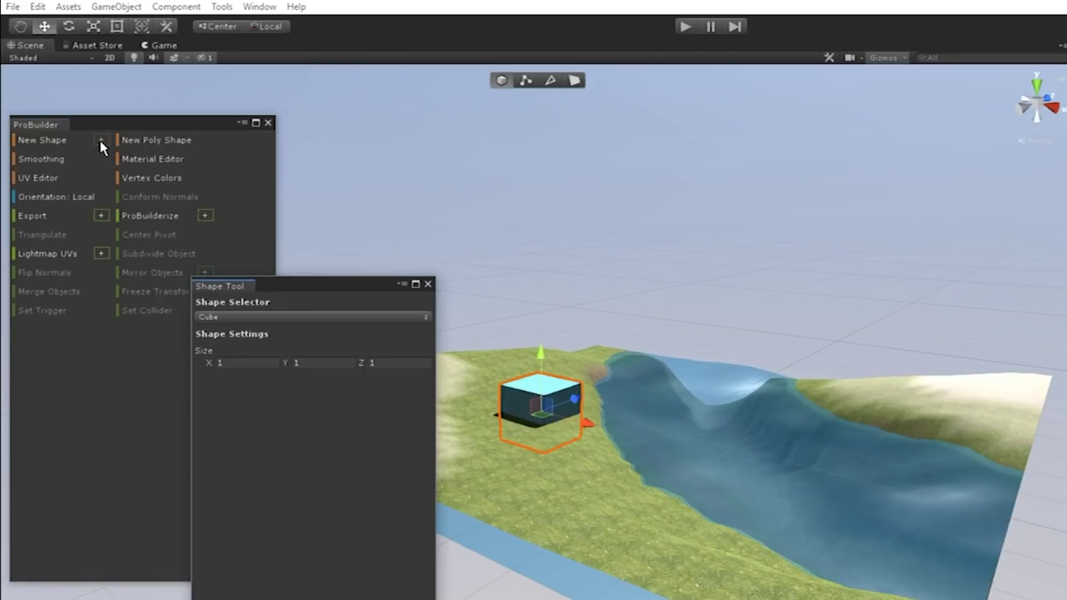
click(291, 318)
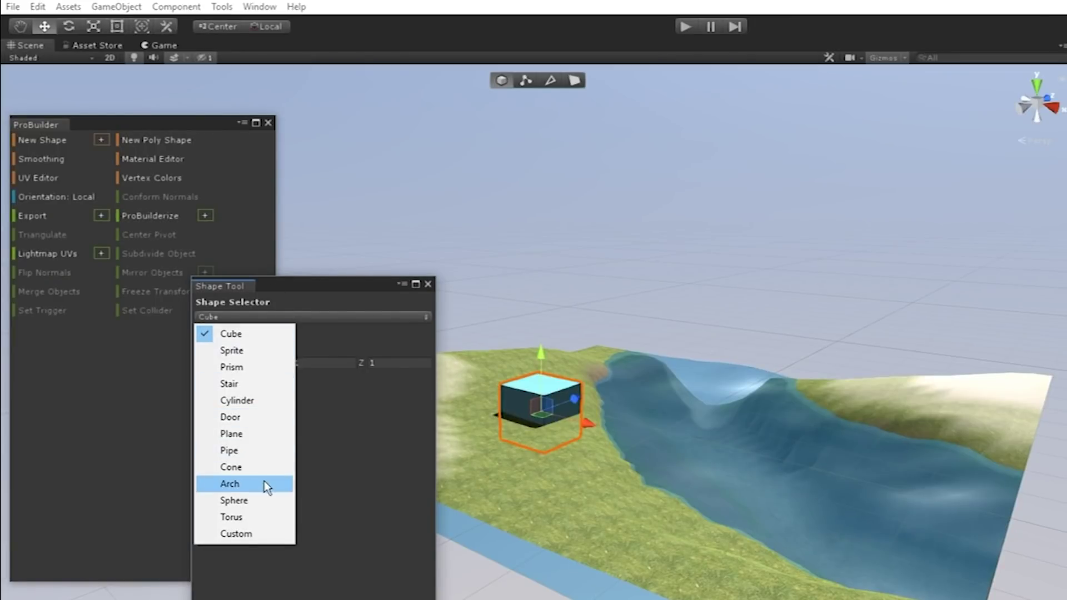
click(267, 418)
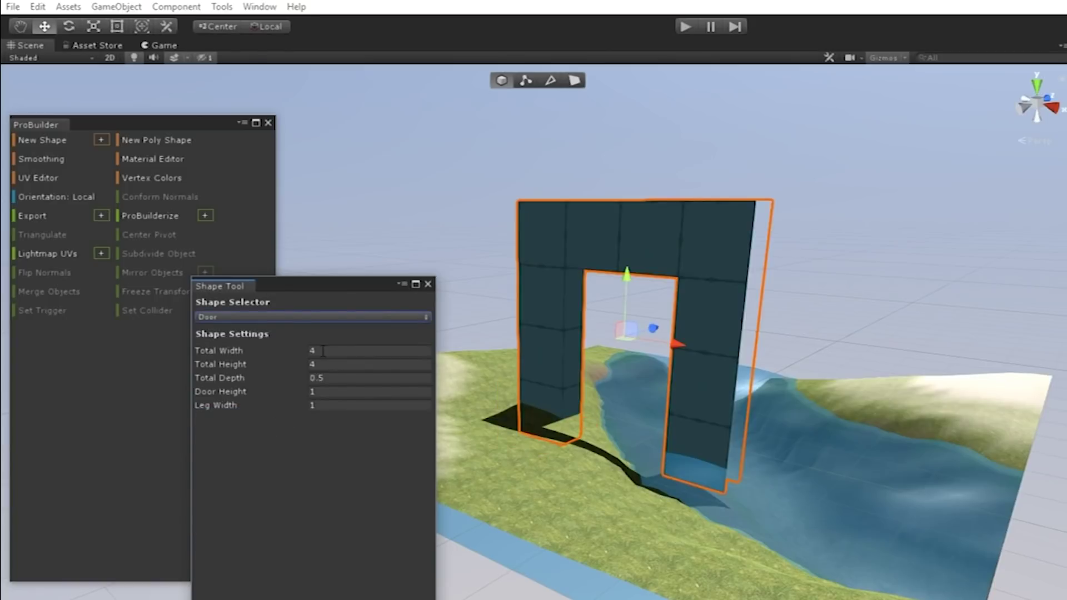
drag(300, 352, 272, 406)
click(260, 389)
click(427, 284)
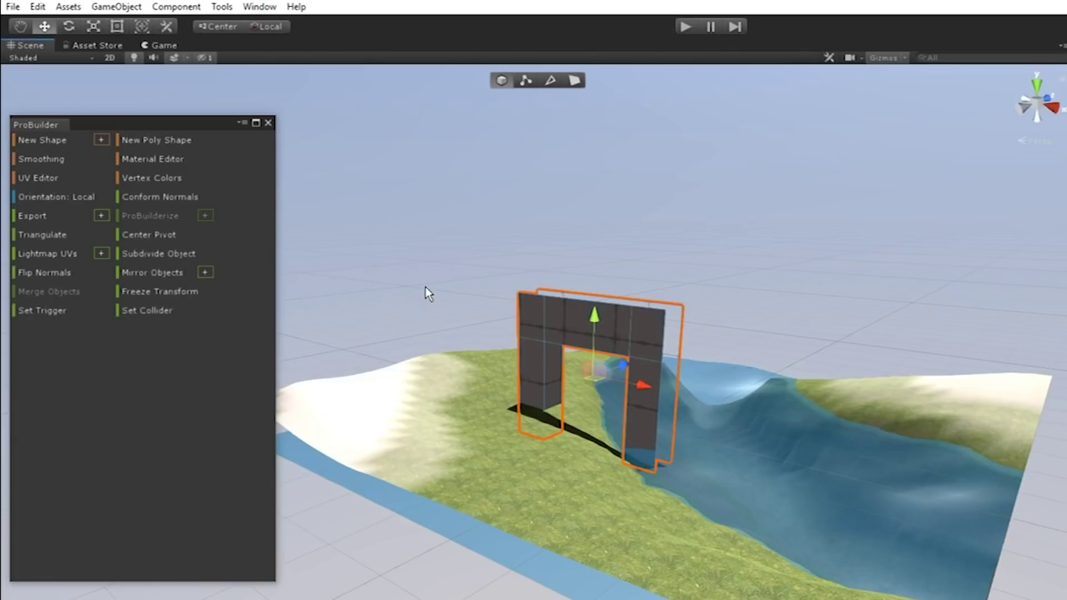
Step: Rotate the door around its vertical axis, move it onto the grassy bank beside the water, and start editing its vertices
key(e)
drag(609, 401, 686, 410)
key(w)
drag(647, 371, 548, 369)
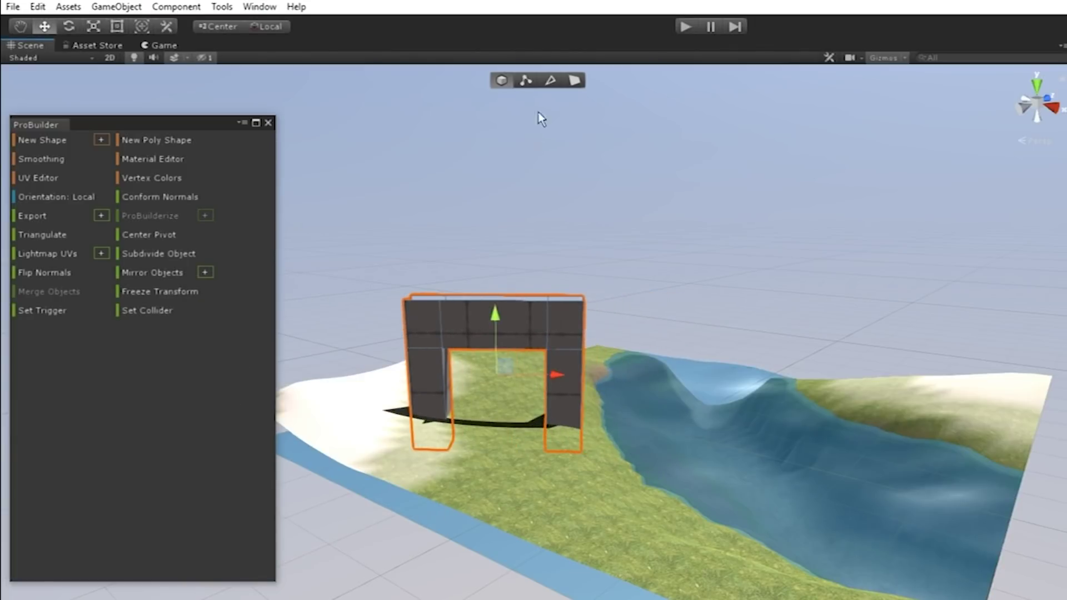
click(526, 80)
drag(495, 244, 532, 187)
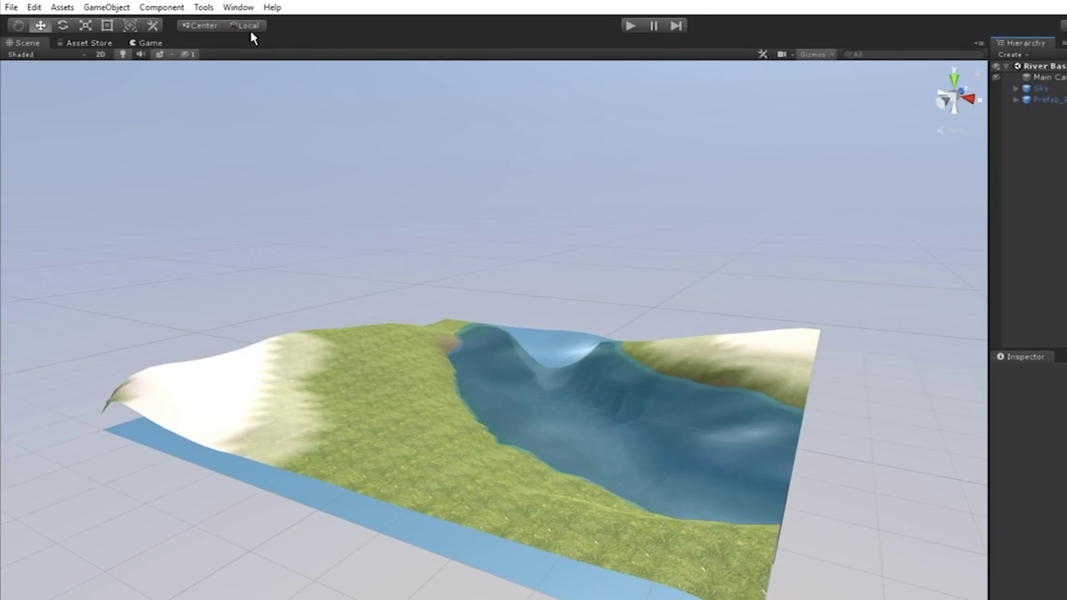
Step: Open the Package Manager and look up the ProBuilder package
click(248, 11)
click(333, 94)
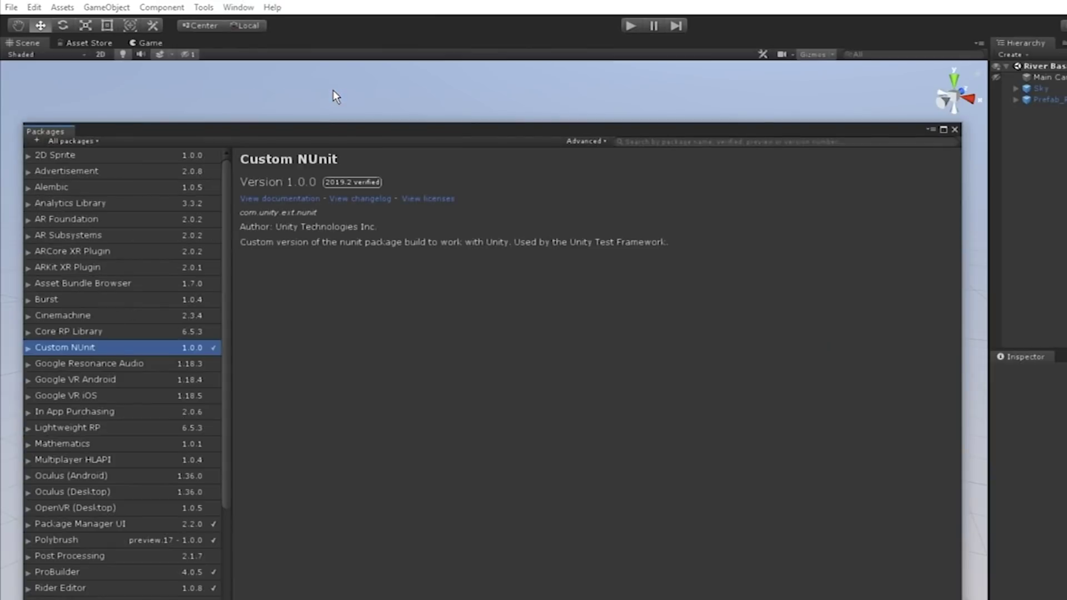
scroll(212, 333, down, 5)
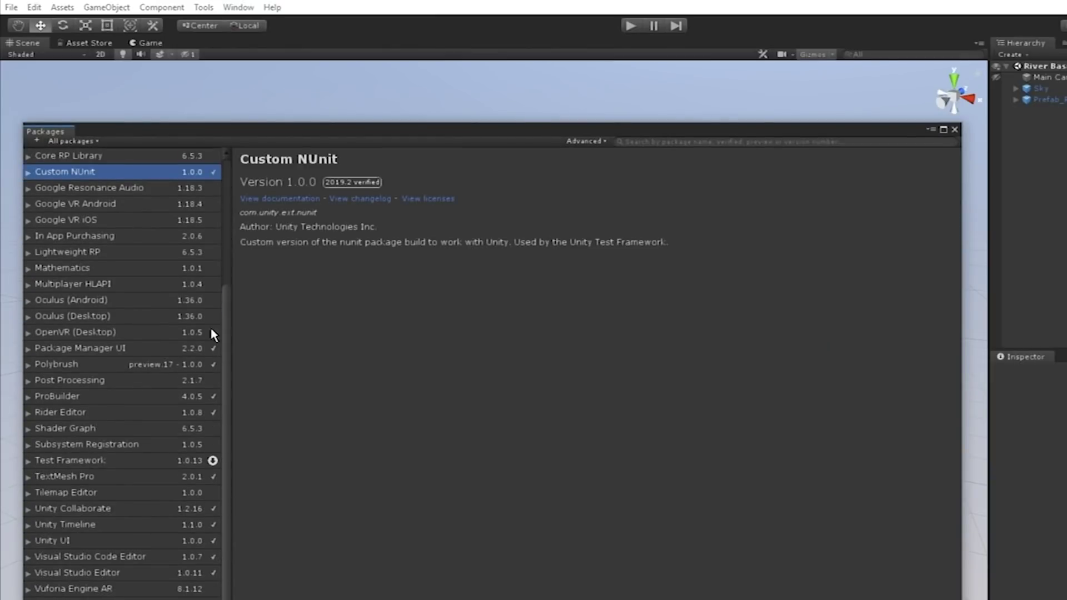
click(143, 396)
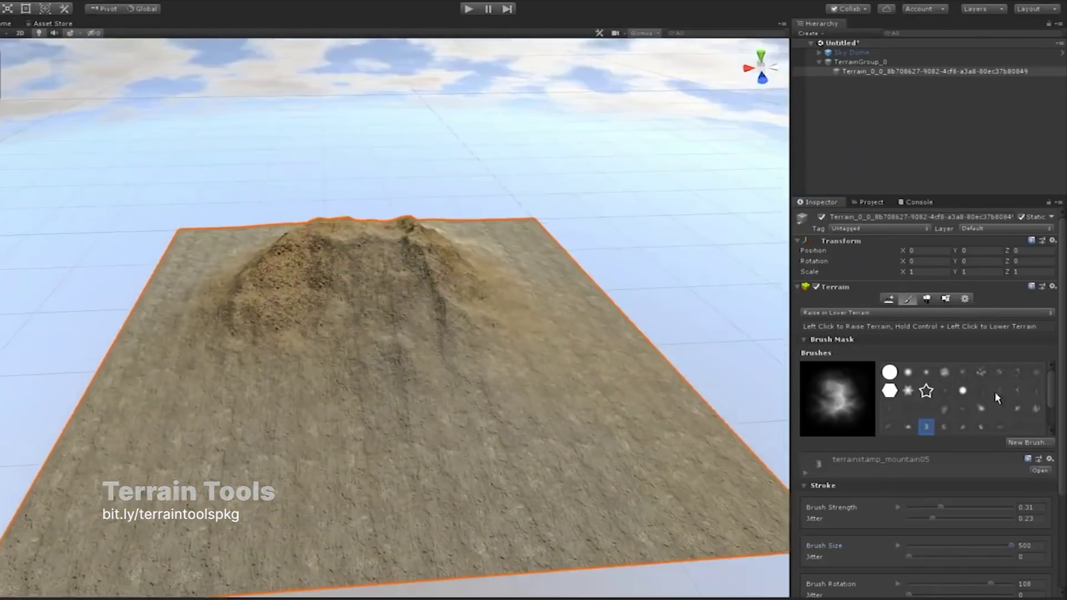
Step: Raise the terrain with the terrainstamp_canyon02 brush at a rotation of about 4, and with mountain ridge and peak brushes
click(999, 390)
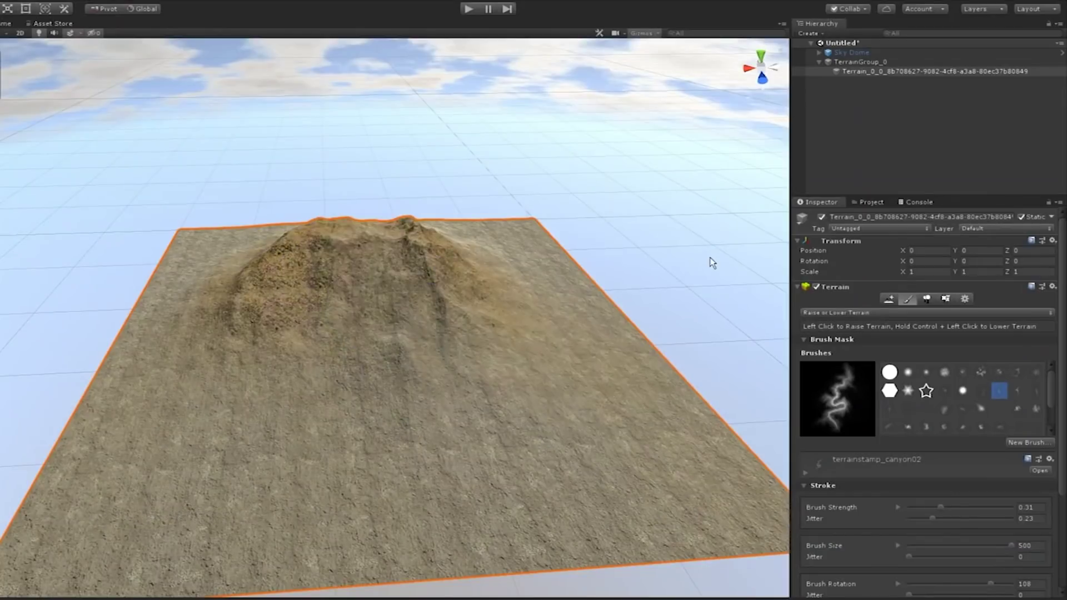
drag(941, 583, 962, 584)
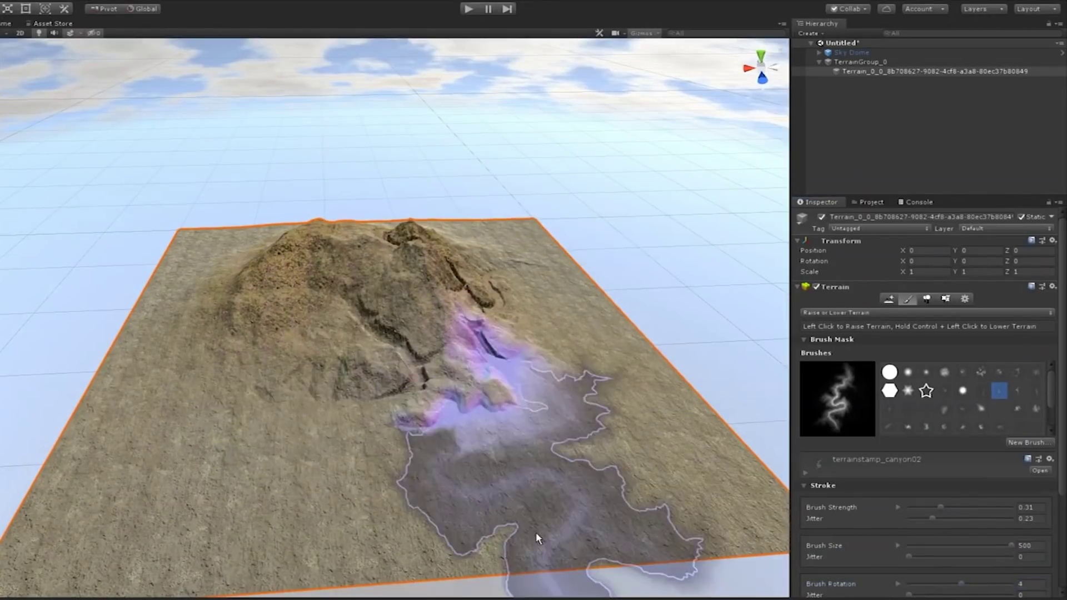
scroll(962, 397, down, 2)
click(926, 399)
click(639, 445)
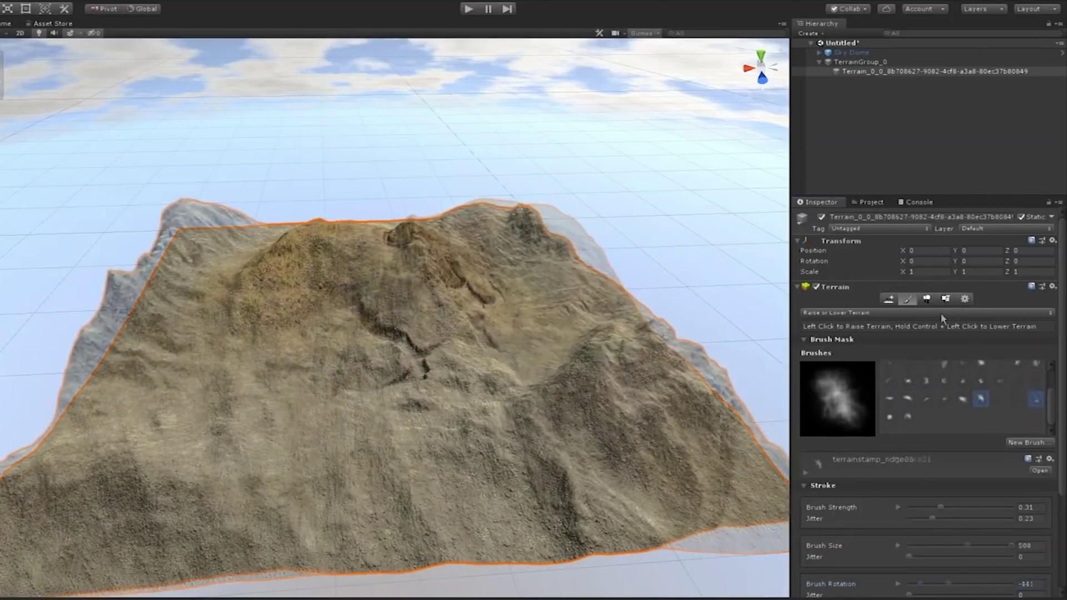
Step: Switch the terrain painting tool from raising or lowering to Noise sculpting
click(906, 313)
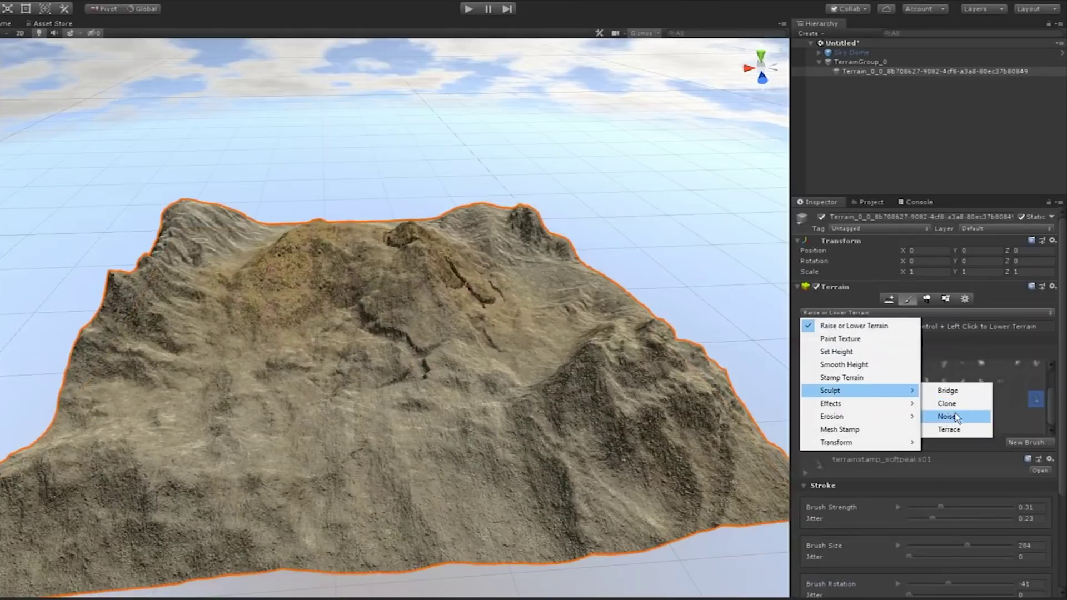
click(947, 417)
scroll(981, 552, down, 7)
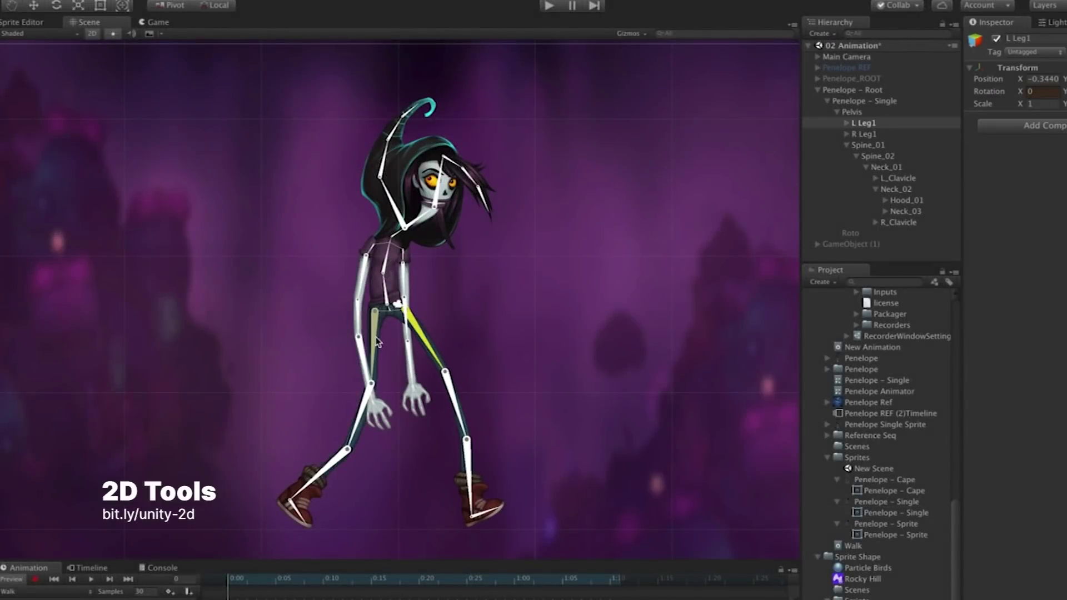
Step: Test Penelope's 2D rig by selecting leg bones and swinging the left arm bones up to the side
click(346, 456)
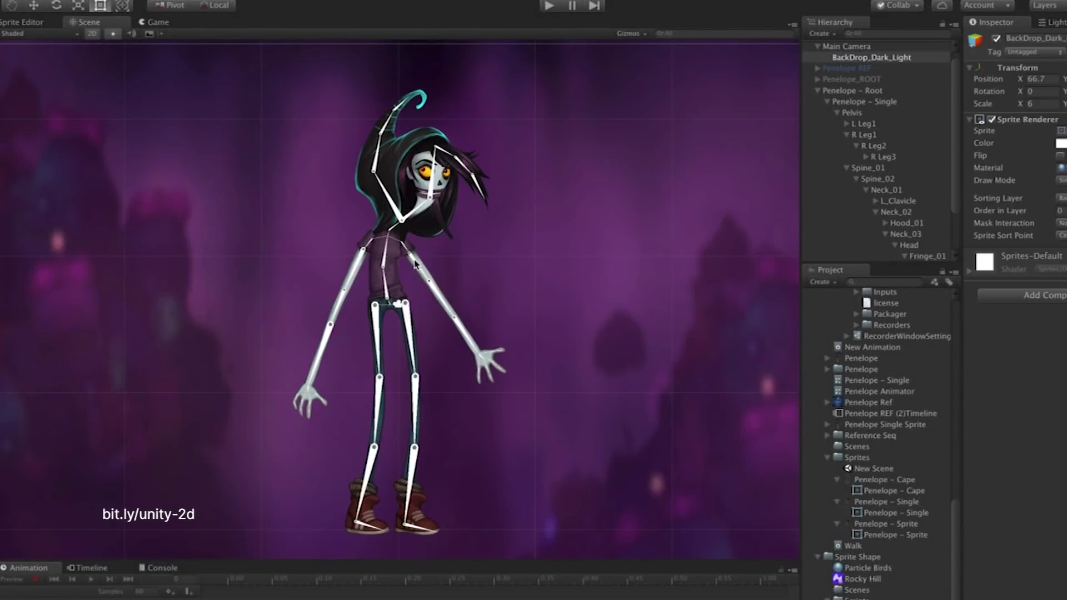
click(463, 333)
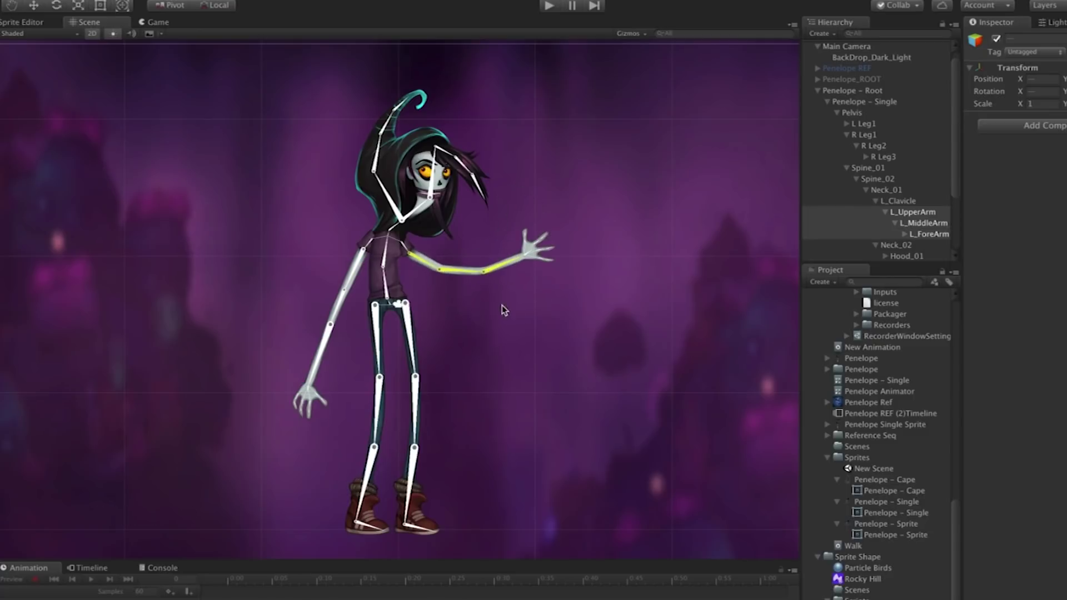
click(544, 316)
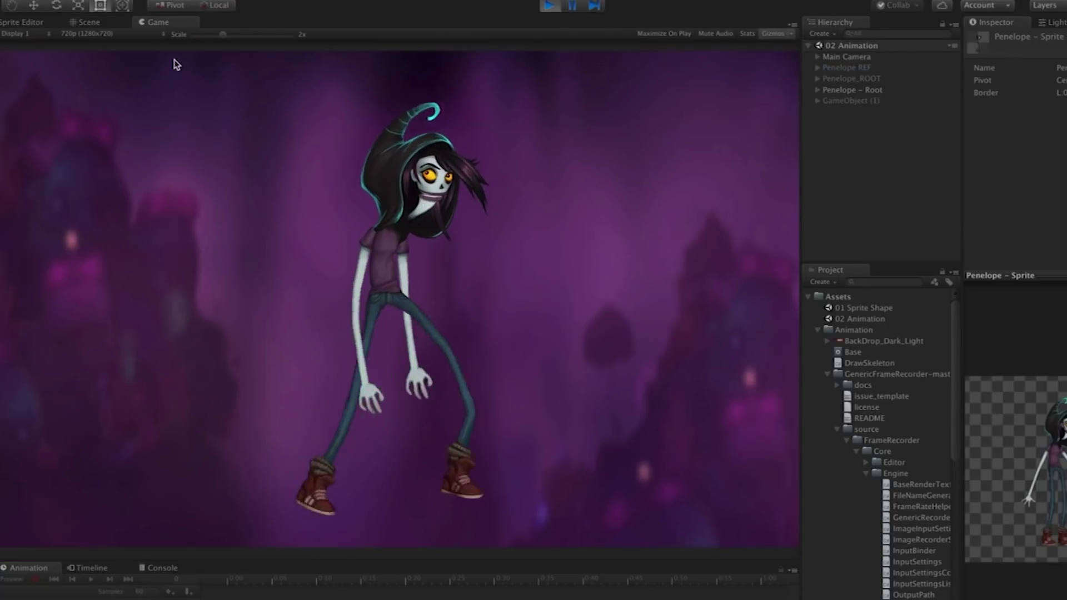
Step: Examine Penelope's playing walk animation with its bones in the Scene view and without them in the Game view
click(111, 23)
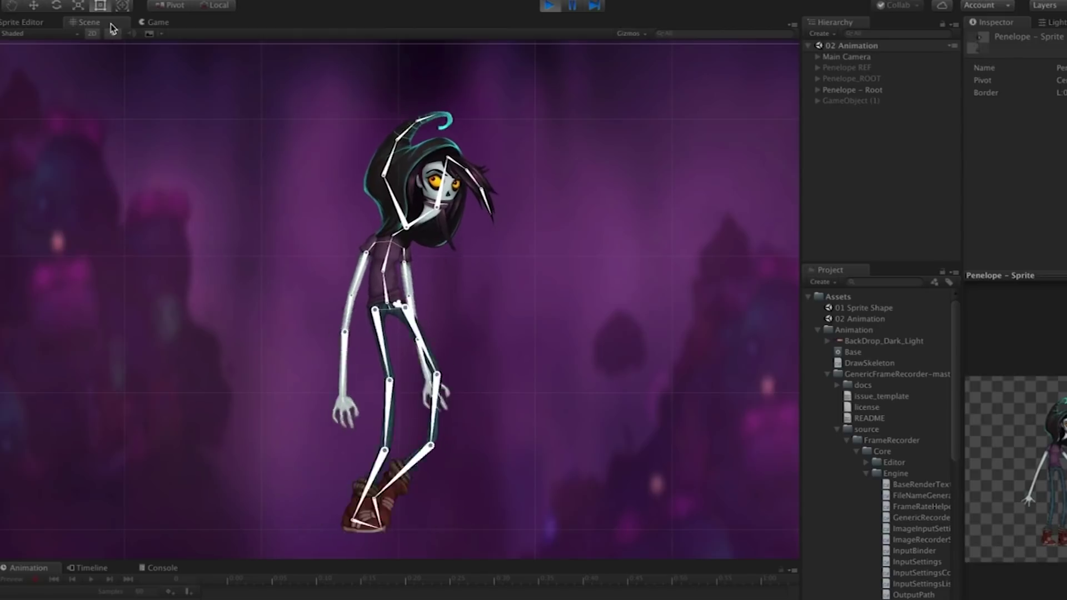
click(158, 23)
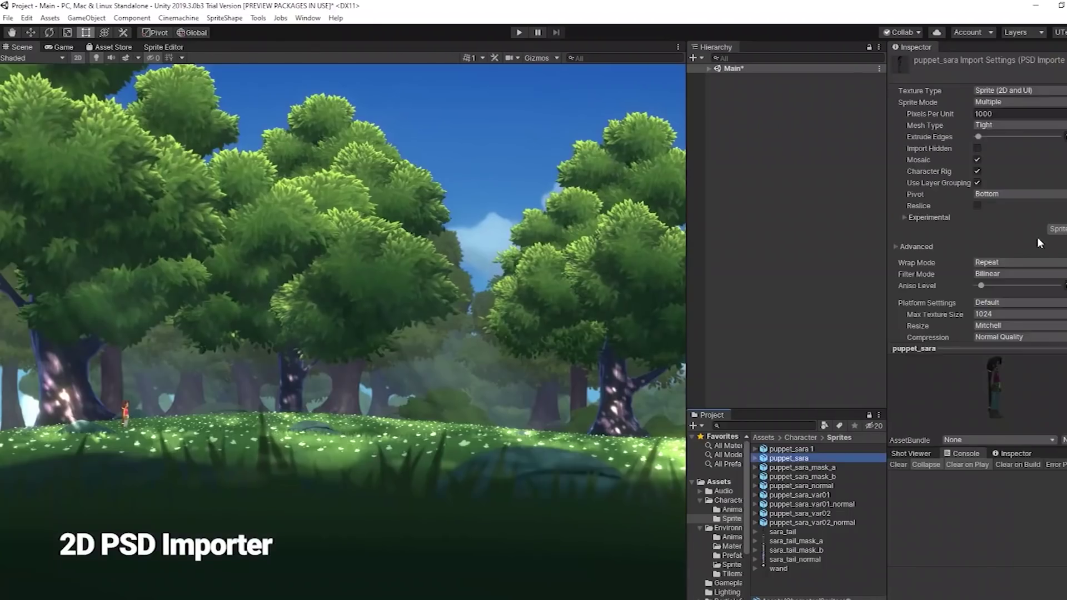
Step: Open puppet_sara in the Sprite Editor and preview its rig by swinging forearm_R, the other arm and a leg forward
click(1056, 229)
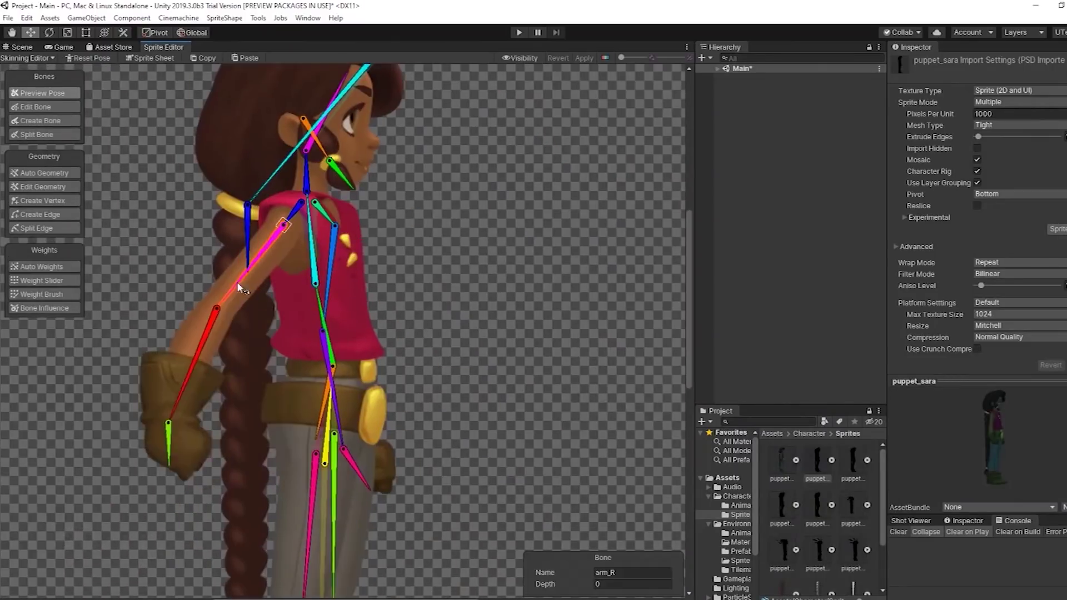
drag(183, 390, 211, 398)
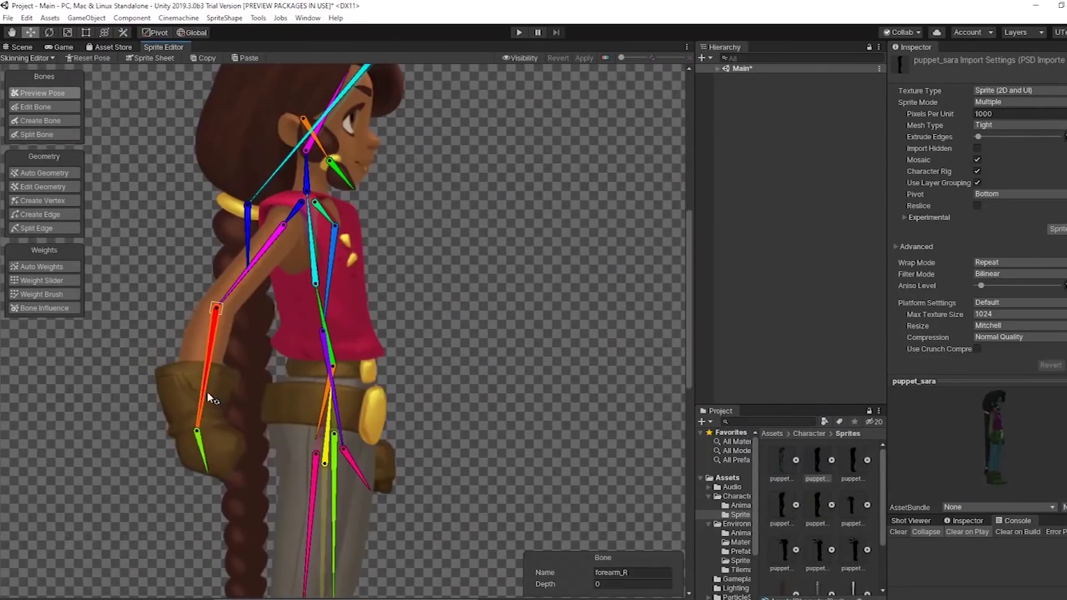
drag(332, 295, 489, 183)
drag(334, 445, 445, 414)
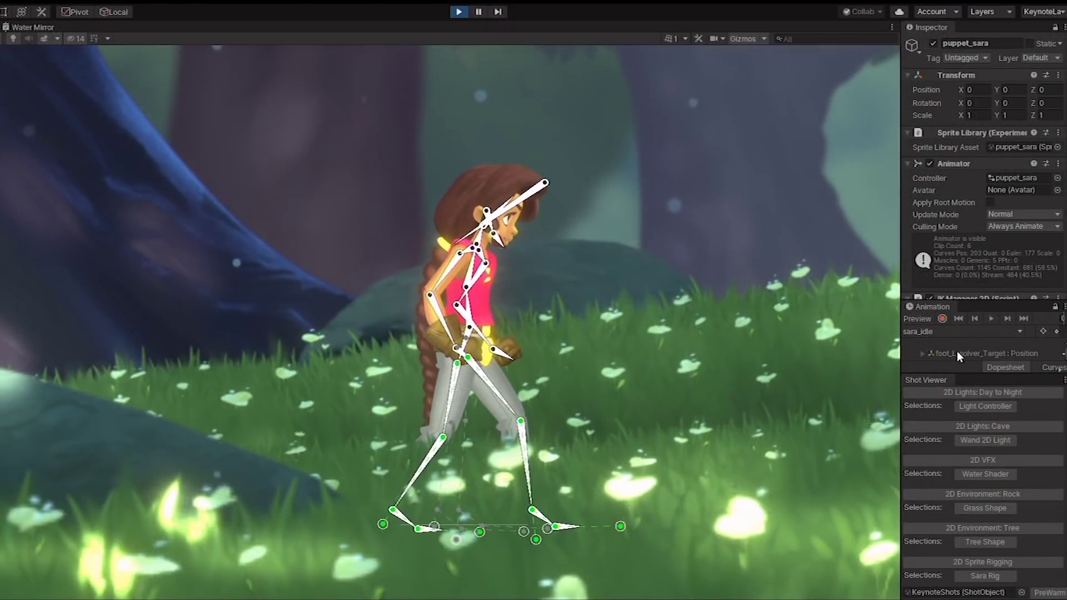
Step: Switch puppet_sara's animation clip to sara_run and play it
click(932, 332)
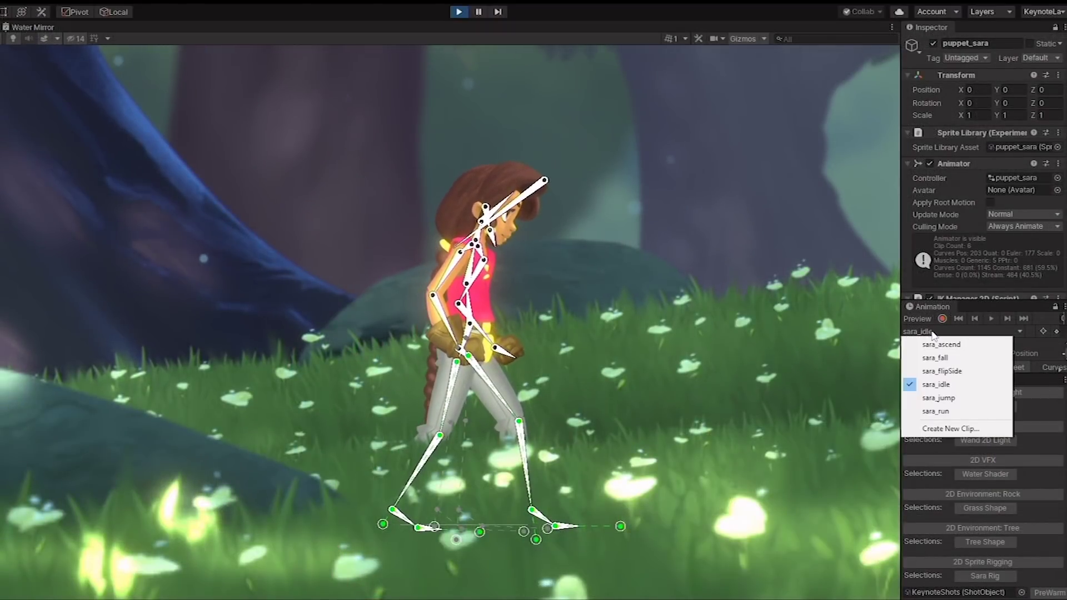
click(940, 411)
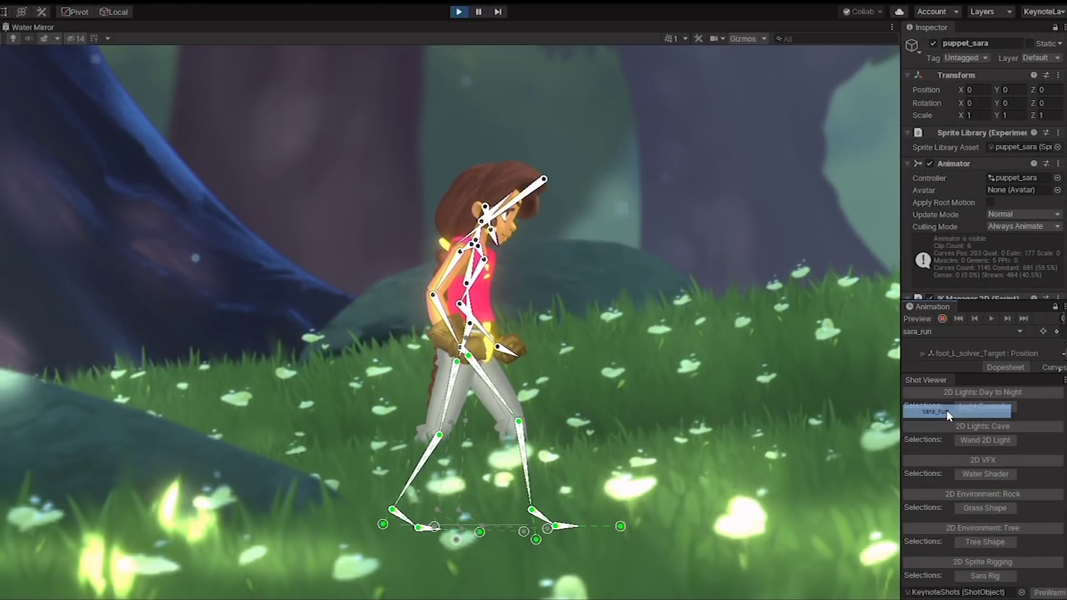
click(995, 318)
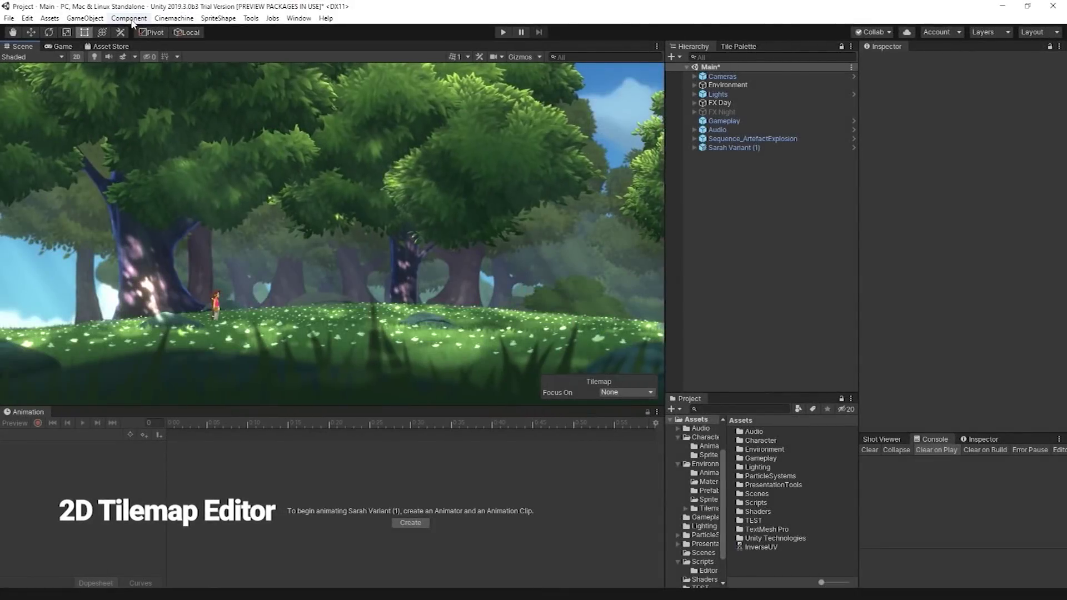
Step: Add a 2D Tilemap to the forest scene and set its grid's cell size to 2 by 2
click(88, 18)
mouse_move(116, 71)
click(244, 97)
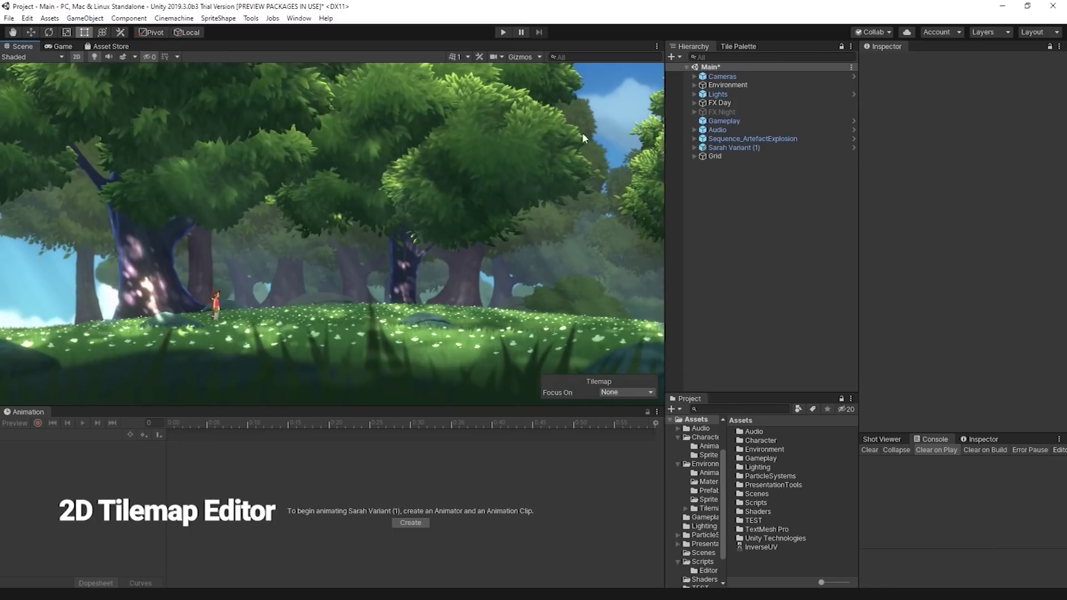
text(2)
key(Tab)
text(2)
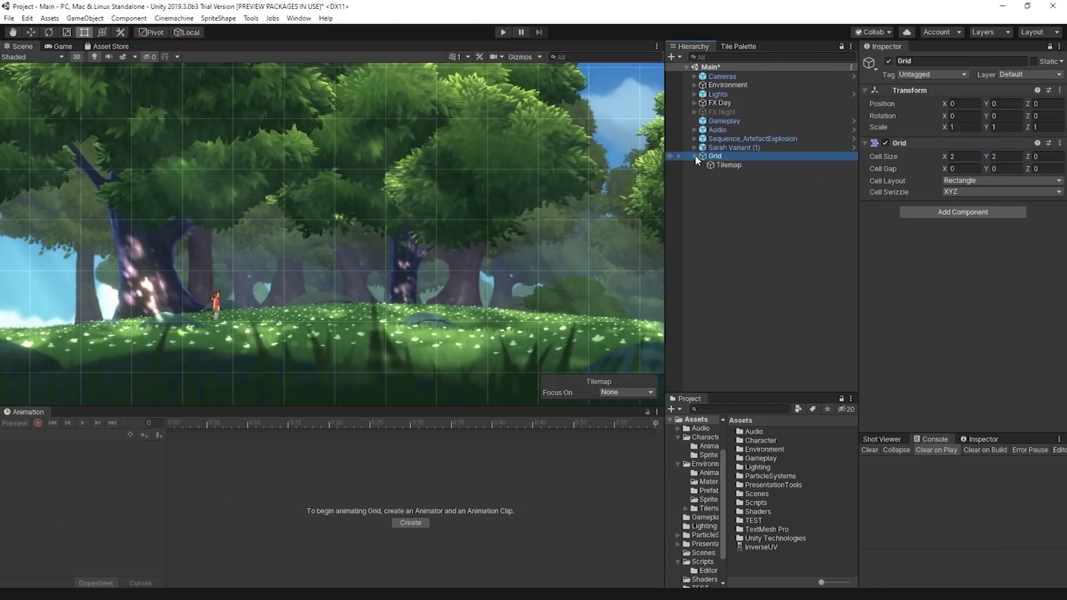
Step: Select the Tilemap under the Grid and open the Tile Palette for it
click(699, 165)
click(299, 19)
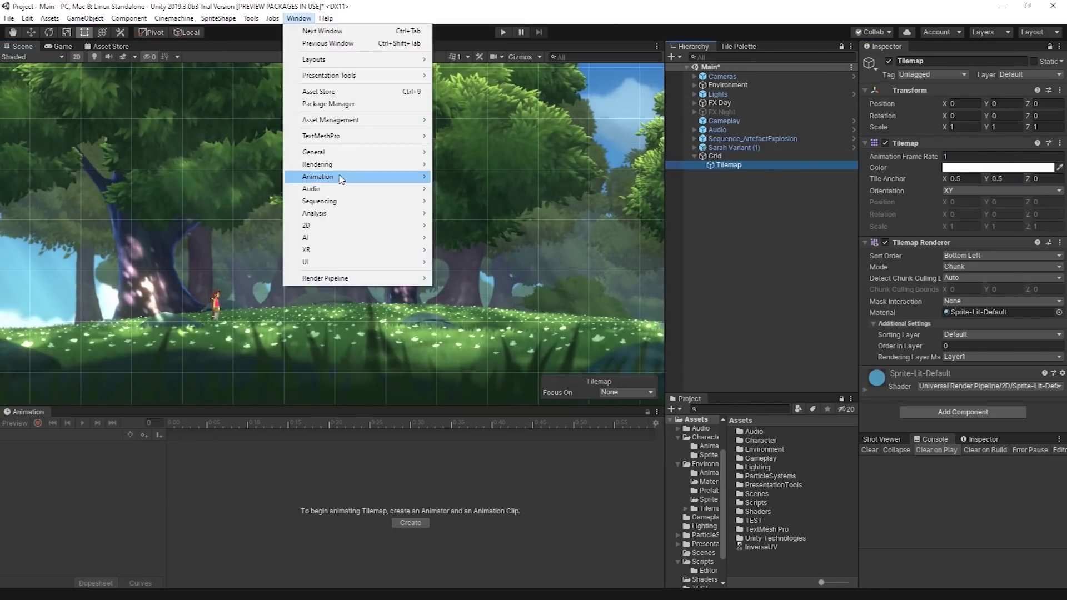
click(464, 250)
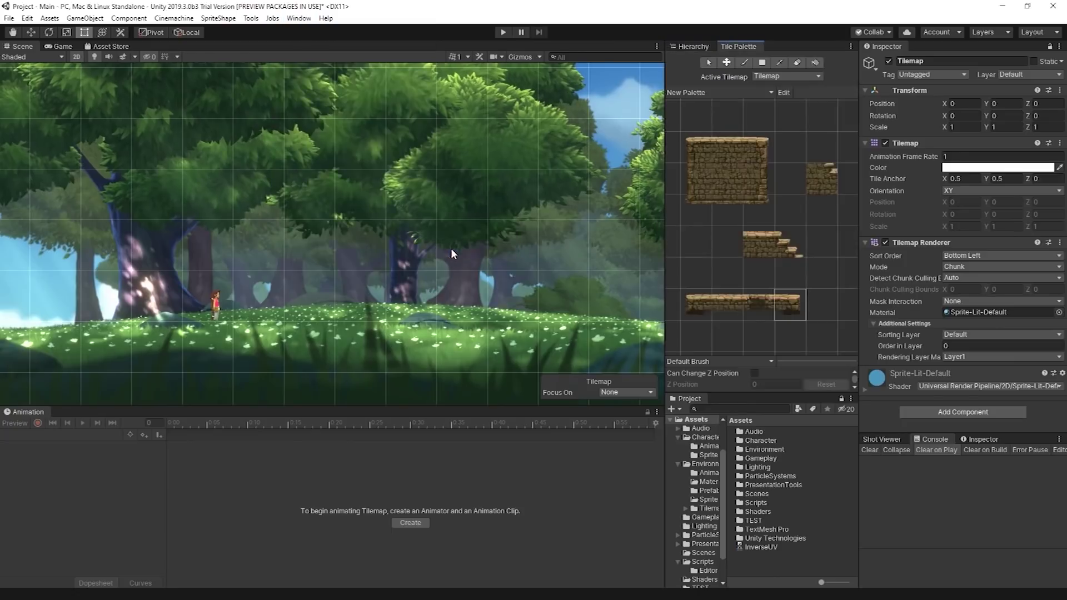
Step: Paint a floating stone platform above the grass using the top and bottom rows of the large stone block tiles
click(705, 148)
scroll(595, 205, down, 1)
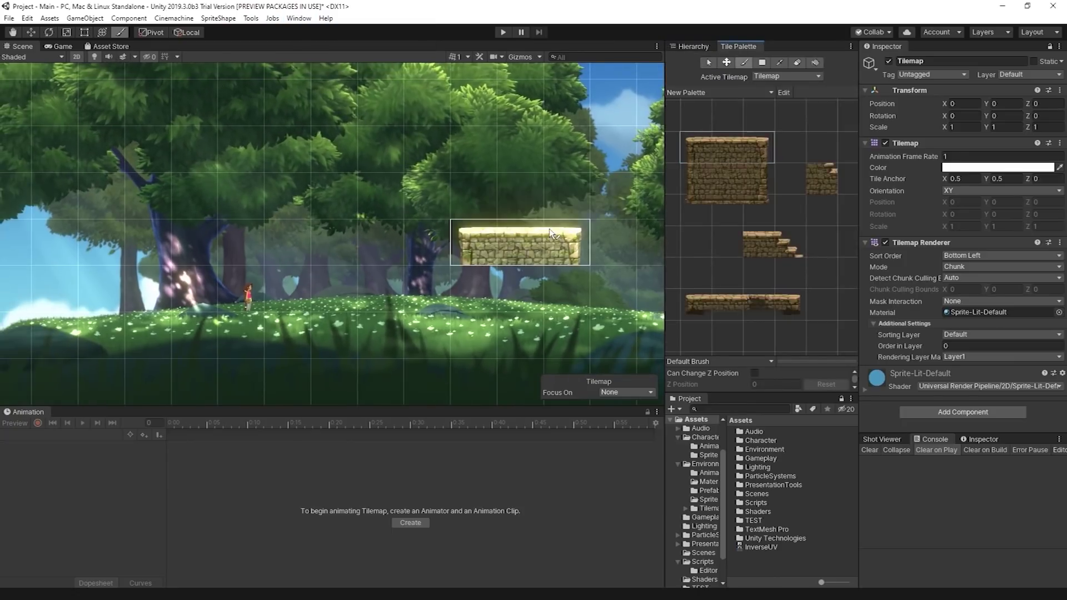
middle_drag(574, 210, 352, 232)
click(489, 258)
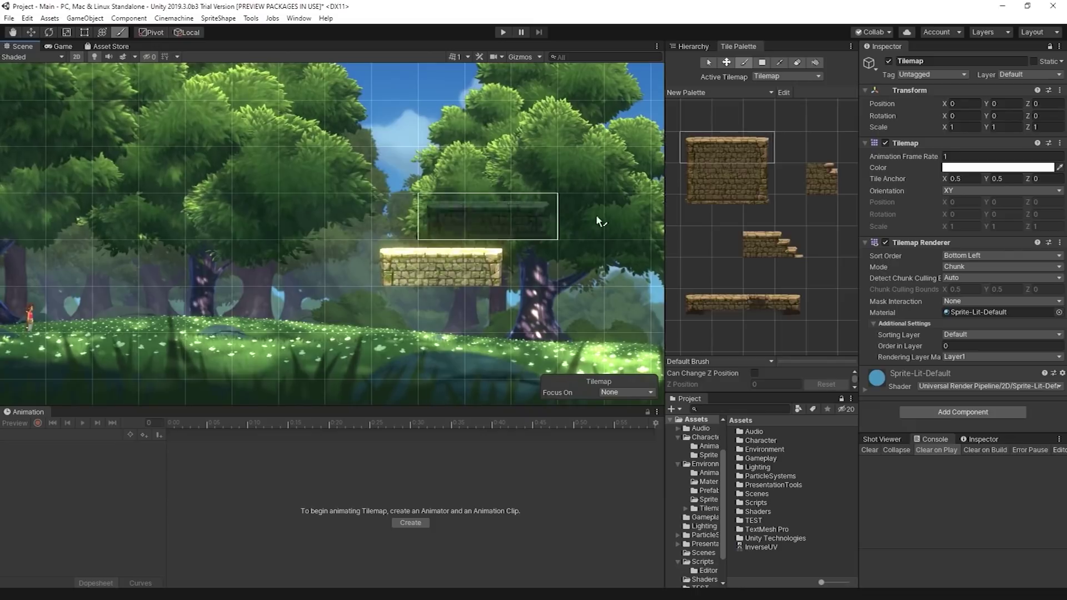
scroll(483, 315, down, 1)
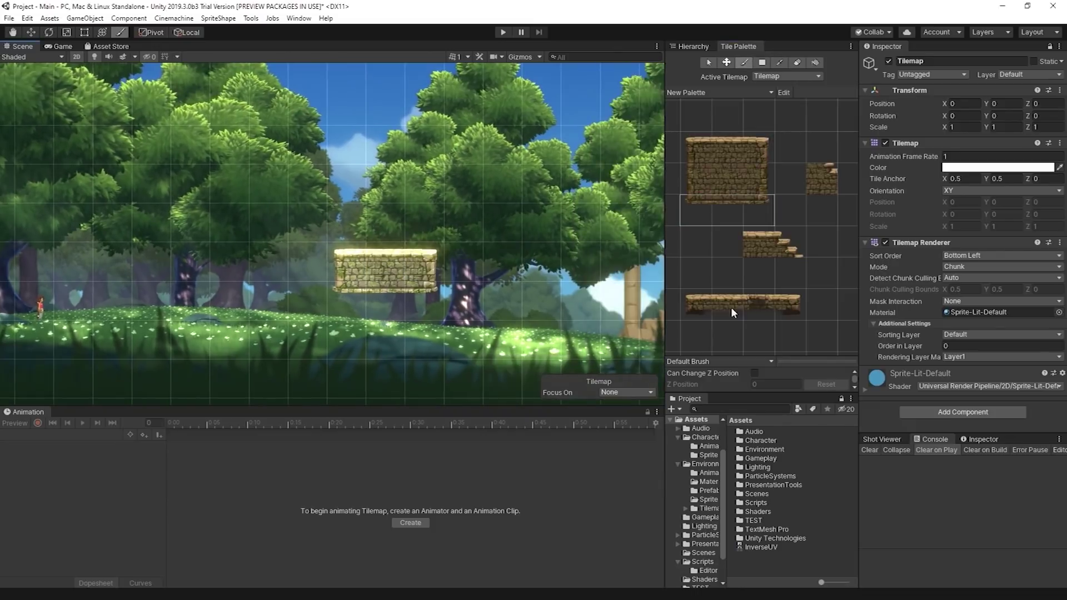
Step: Paint a thin stone ledge to the right of the floating platform, using the palette's narrow ledge tiles
drag(553, 273, 628, 265)
mouse_move(611, 266)
middle_down()
mouse_move(506, 273)
mouse_move(547, 272)
middle_up()
click(695, 304)
click(790, 304)
scroll(640, 274, down, 1)
scroll(504, 272, up, 1)
Step: Place the full 3x3 stone block at the ledge's left end and pick the left tile of the narrow ledge
click(735, 191)
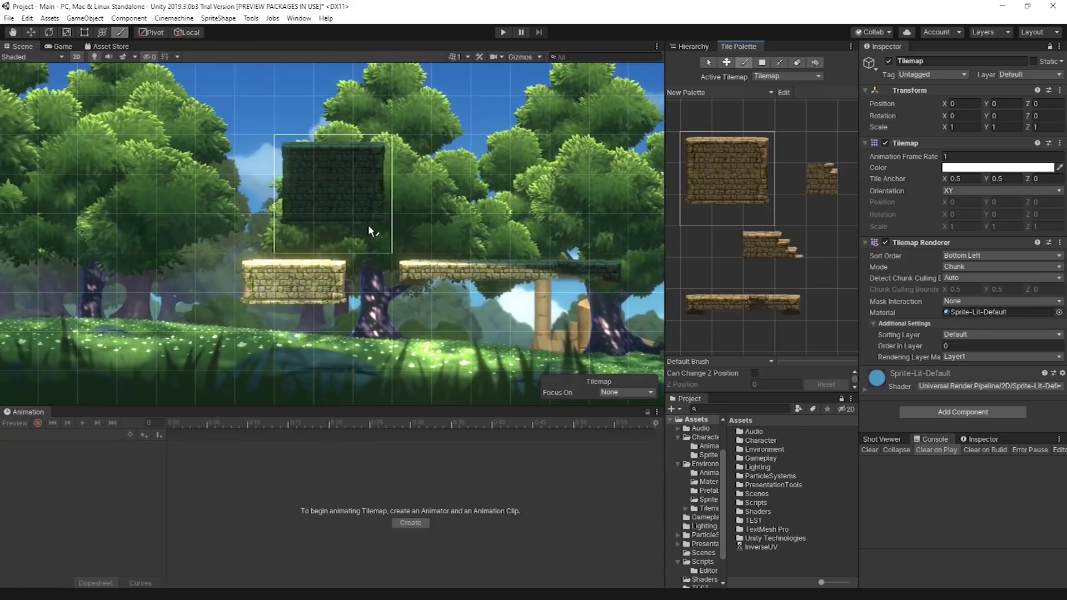
click(502, 364)
click(696, 304)
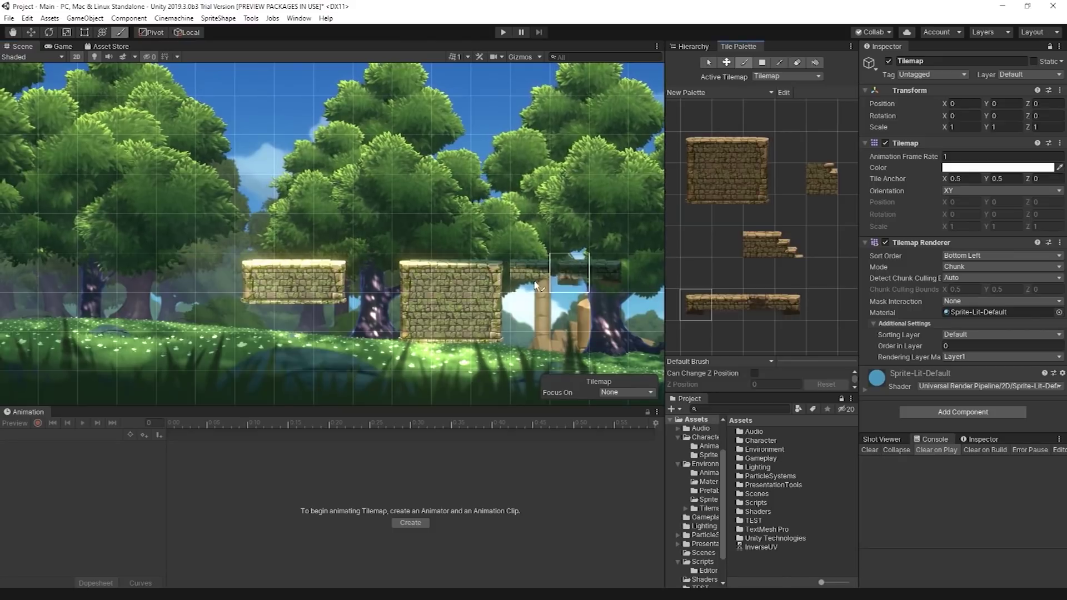
scroll(556, 199, down, 1)
scroll(556, 199, down, 1)
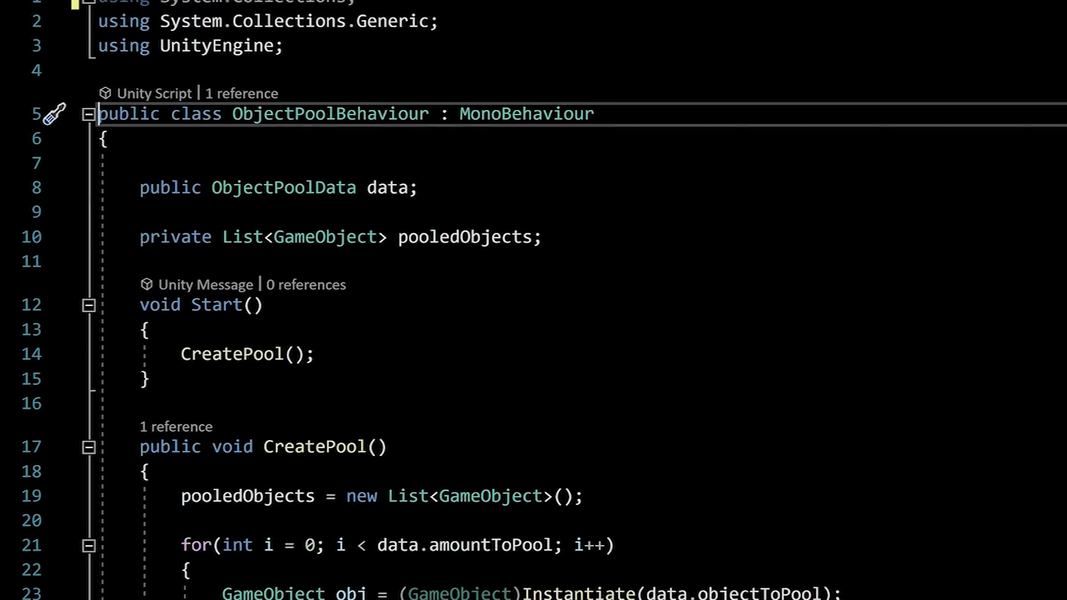
Step: Read through the ObjectPoolBehaviour script, covering the CreatePool and GetPooledObject methods
scroll(534, 300, down, 2)
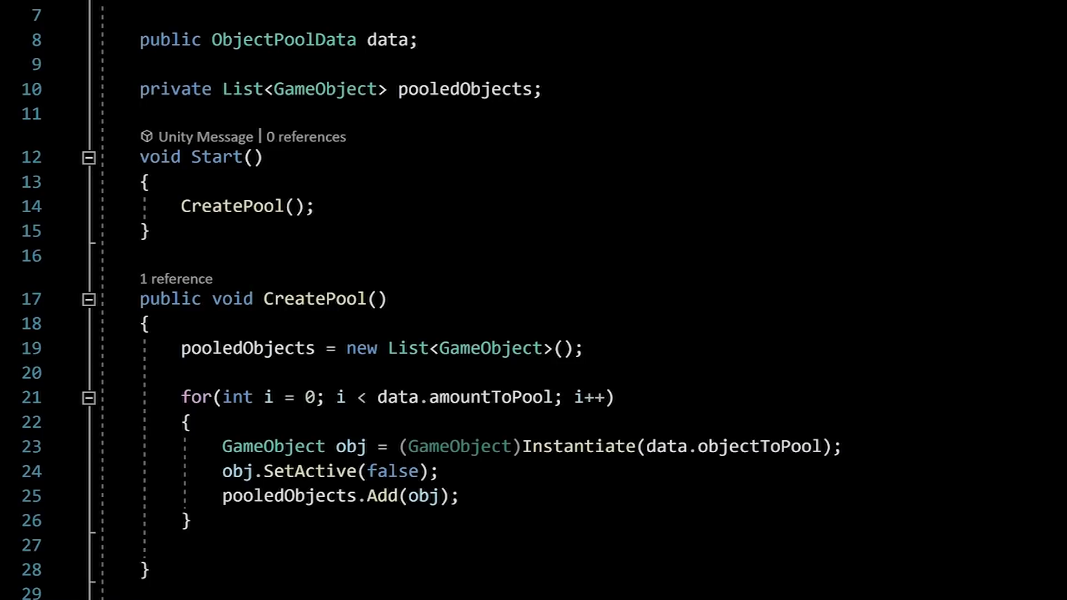
scroll(533, 301, down, 3)
scroll(533, 300, down, 4)
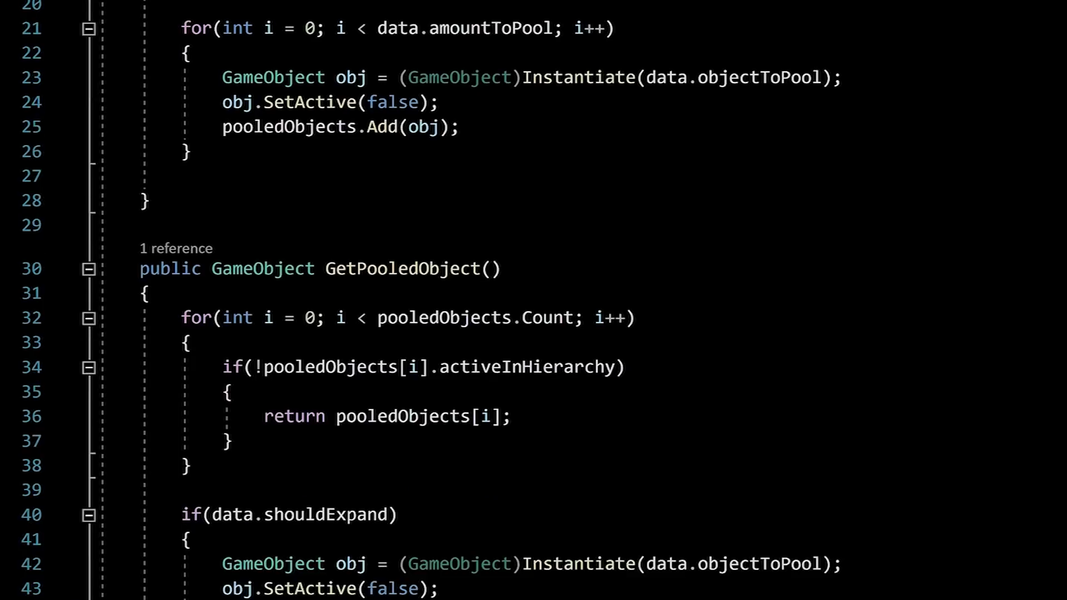
scroll(534, 300, down, 3)
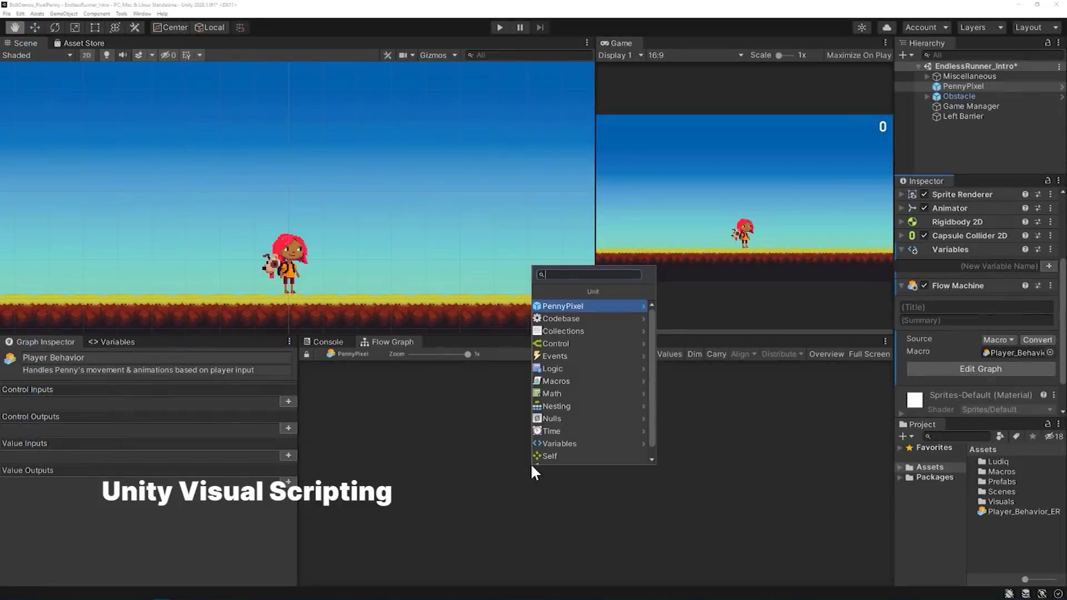
Step: Add a Rigidbody 2D Set Velocity node and an On Keyboard Input event node to the Player Behavior flow graph
text(set velocity)
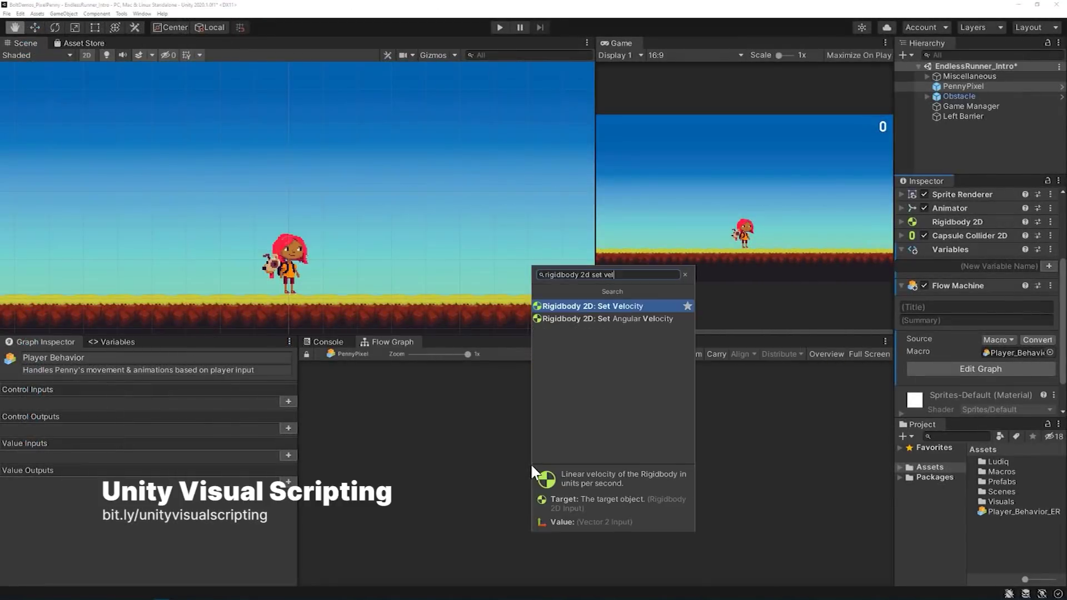
key(Return)
right_click(120, 216)
text(on keyboard in)
key(Return)
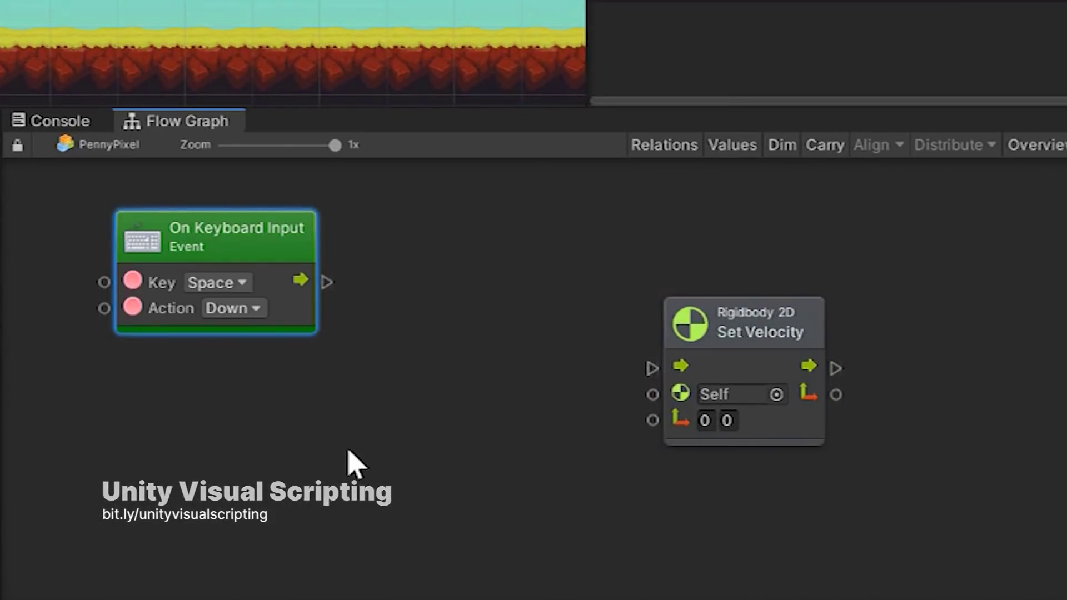
Step: Insert a Vector 2 Create node in the flow between the On Keyboard Input event and the Set Velocity node
drag(327, 282, 405, 298)
click(484, 257)
drag(484, 257, 500, 326)
drag(565, 367, 652, 368)
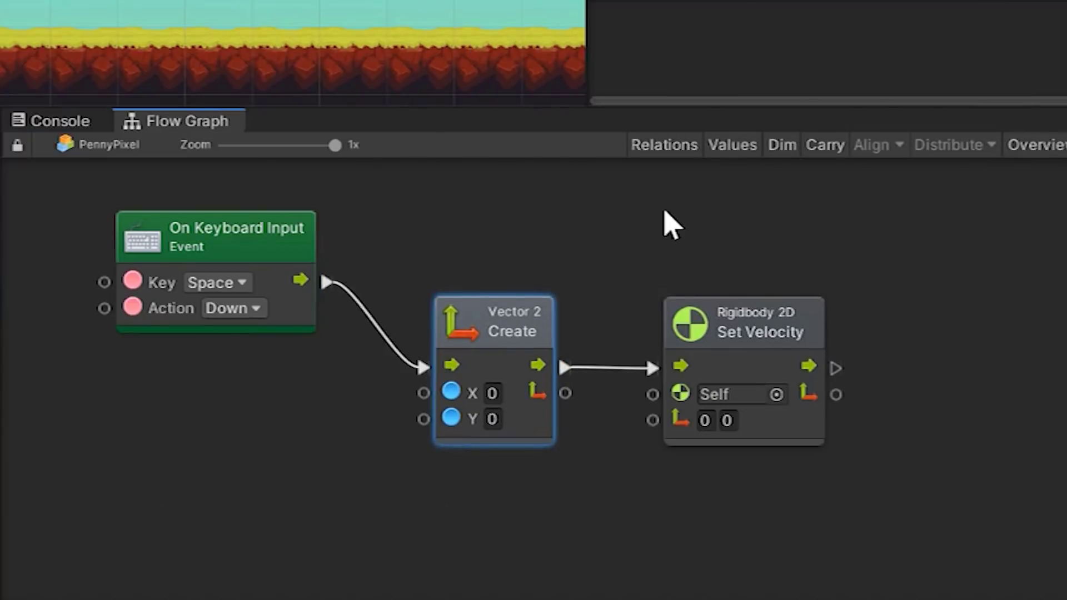
Step: Add a Rigidbody 2D Get Velocity node below the keyboard event and pull a connection from its velocity output
right_click(76, 424)
text(get velocity)
key(Return)
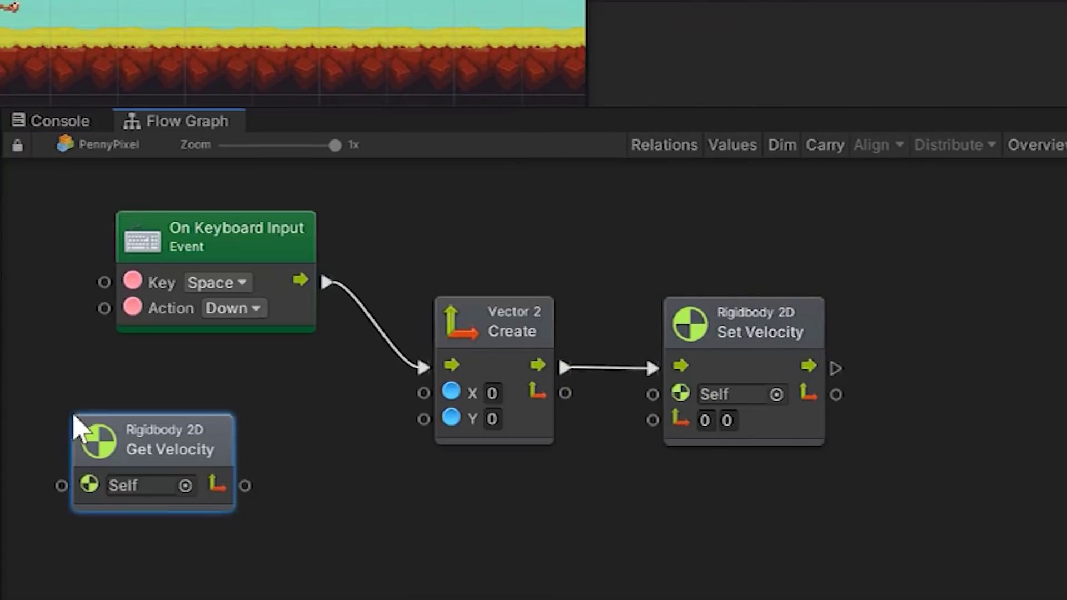
drag(77, 428, 43, 390)
drag(207, 447, 242, 458)
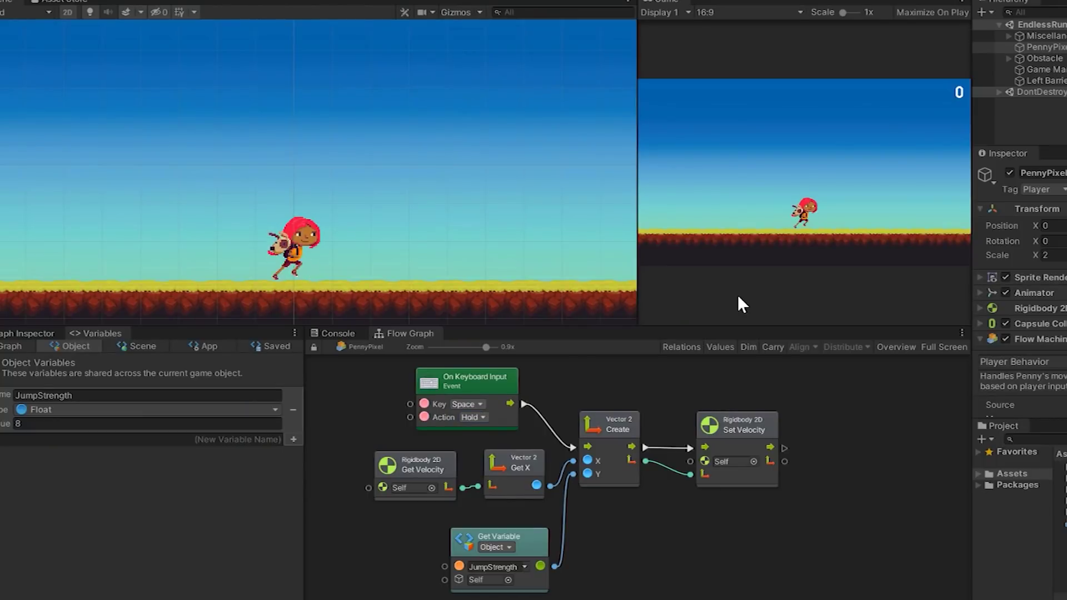
Step: Test the jump graph by making the character jump repeatedly in the running game
key(space)
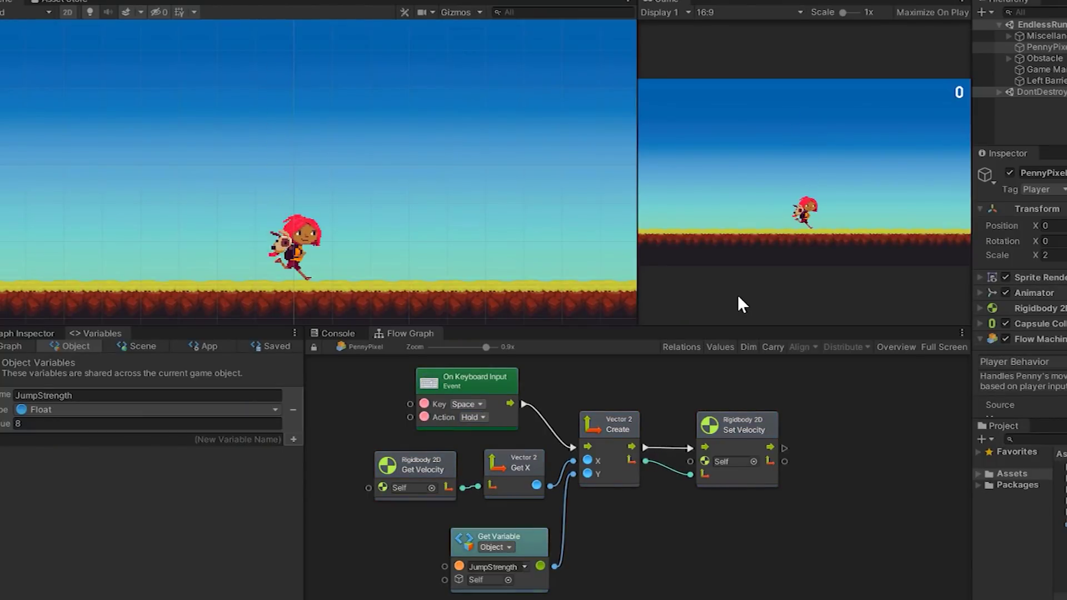
key(space)
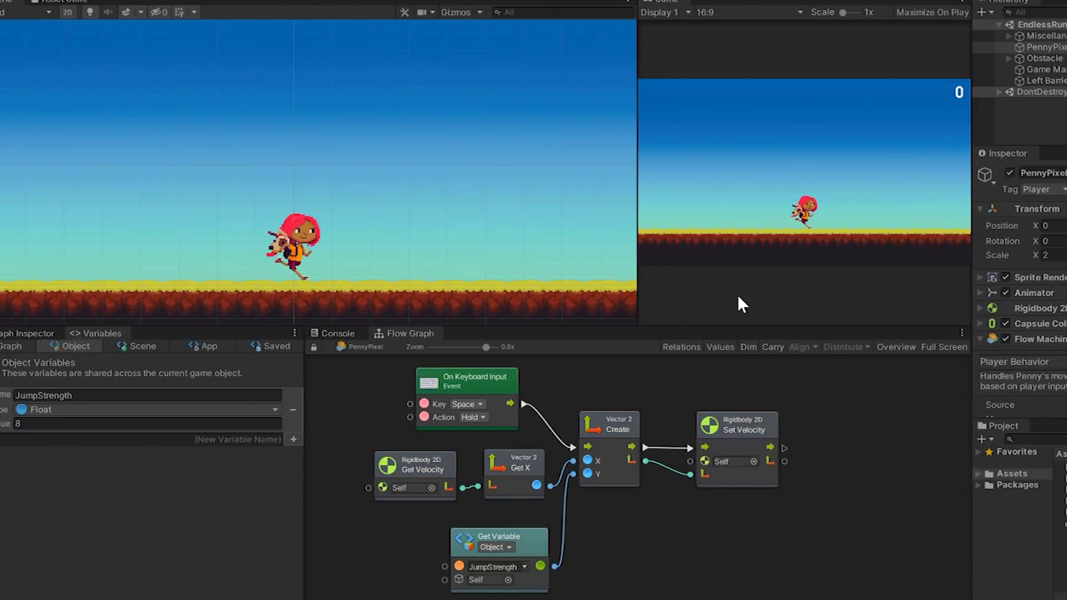
key(space)
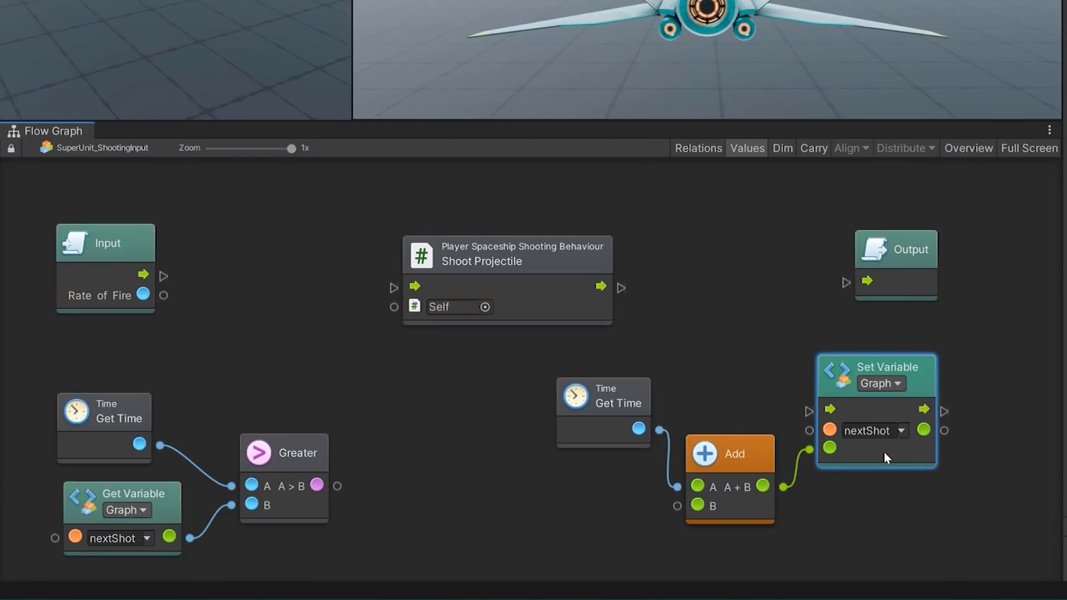
Step: Move the nextShot Set Variable node between Shoot Projectile and Output, and shift the Get Time and Add nodes beneath Shoot Projectile
drag(884, 453, 758, 330)
drag(545, 370, 784, 530)
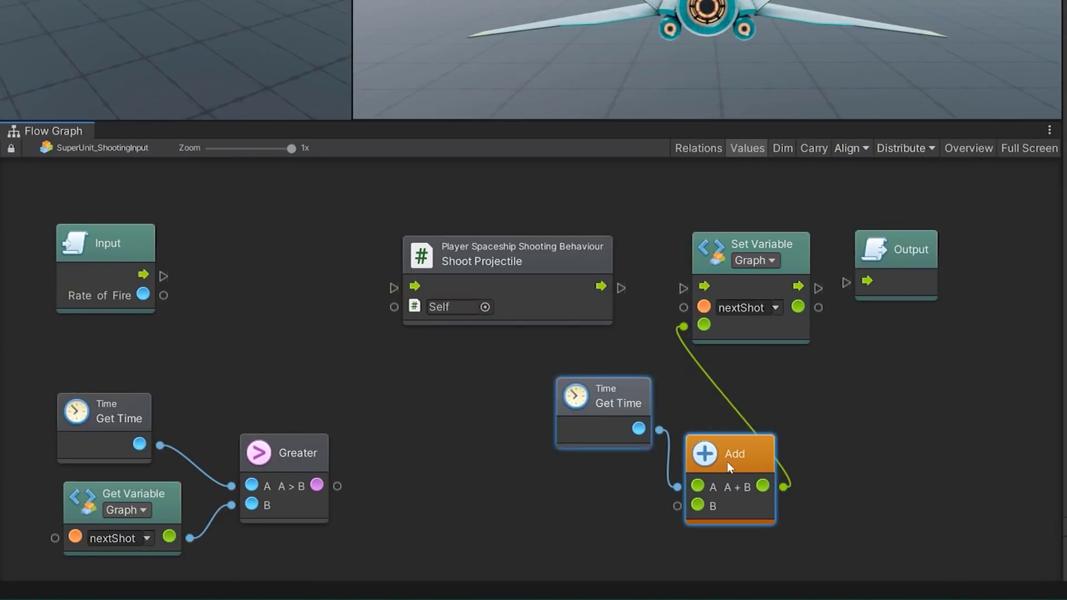
drag(735, 455, 620, 459)
Step: Add a Branch node from the Input node's flow output and use the Greater node's result as its condition
drag(168, 276, 233, 305)
text(branch)
key(Return)
drag(336, 486, 232, 324)
Step: Arrange the time comparison and Branch nodes, and connect the Input node's Rate of Fire to the Add node's B input
drag(45, 383, 213, 501)
drag(297, 274, 354, 262)
drag(163, 295, 568, 519)
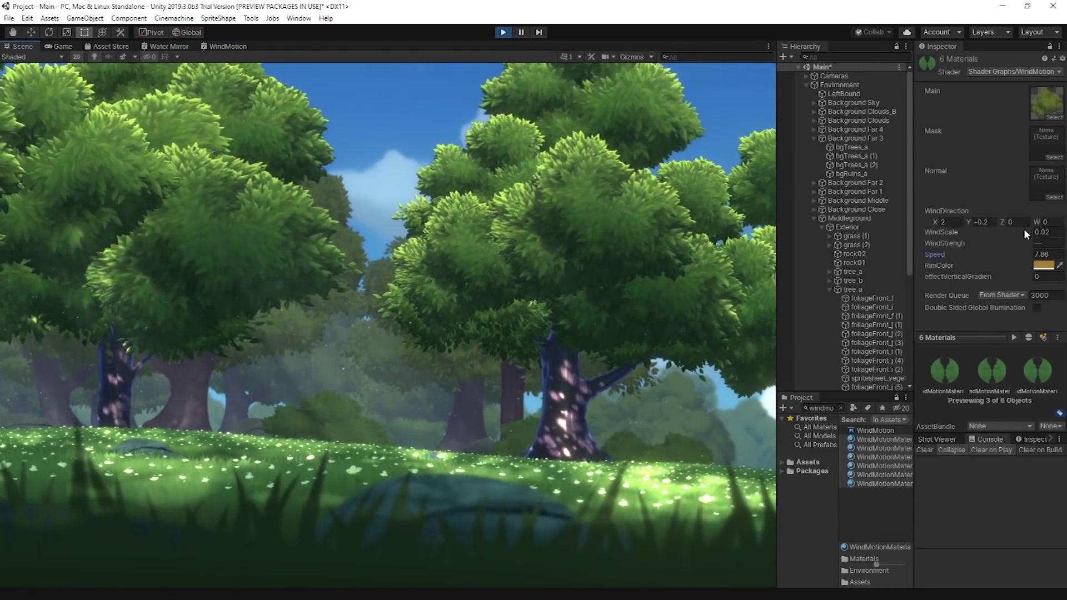
Step: Raise the WindScale slightly on the six selected wind motion materials while the scene is playing
drag(1024, 232, 1036, 232)
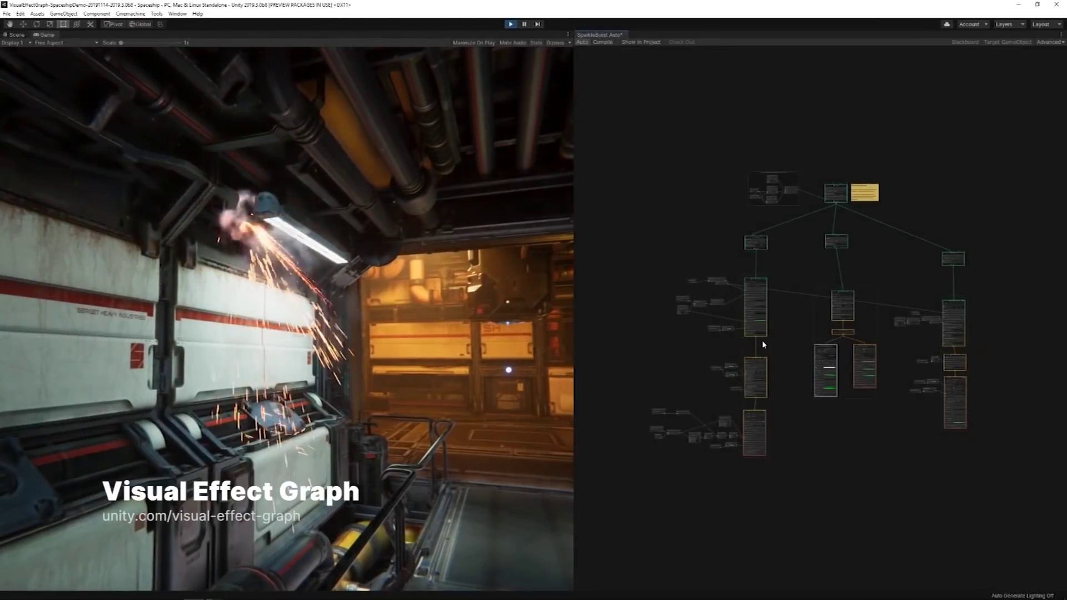
Step: Examine the spark burst effect graph and the visual effects around the Spaceship scene's holographic table, core room and bridge
scroll(762, 342, up, 10)
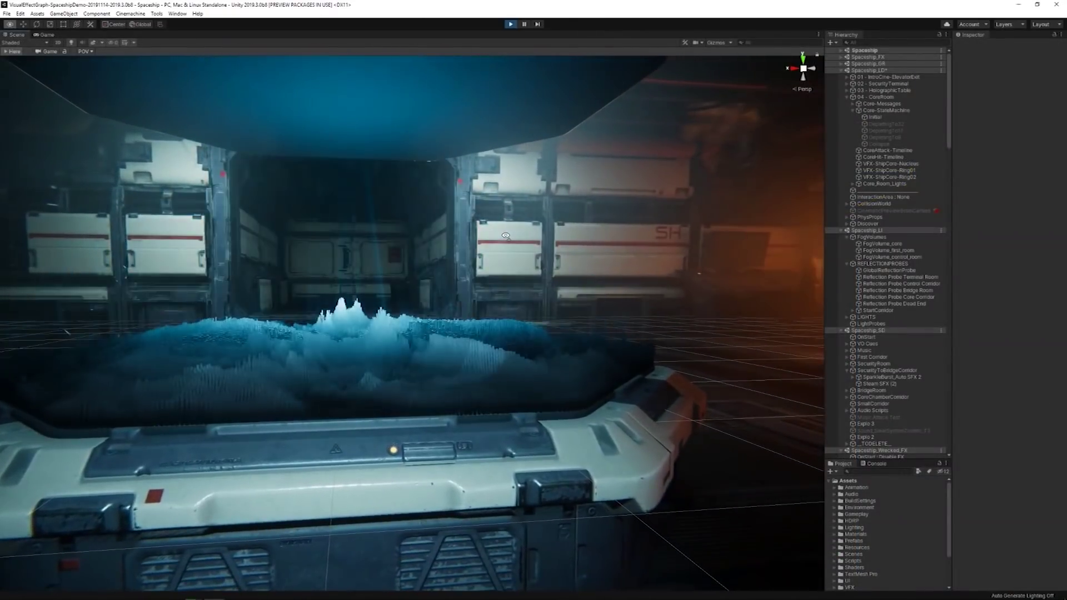
right_drag(506, 235, 523, 259)
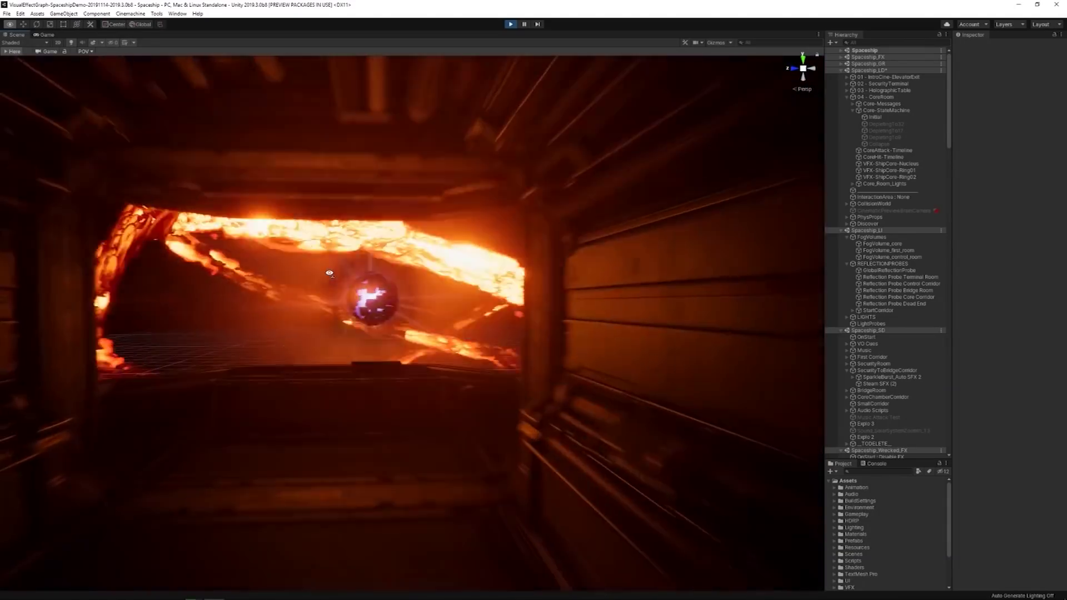
right_drag(455, 262, 334, 259)
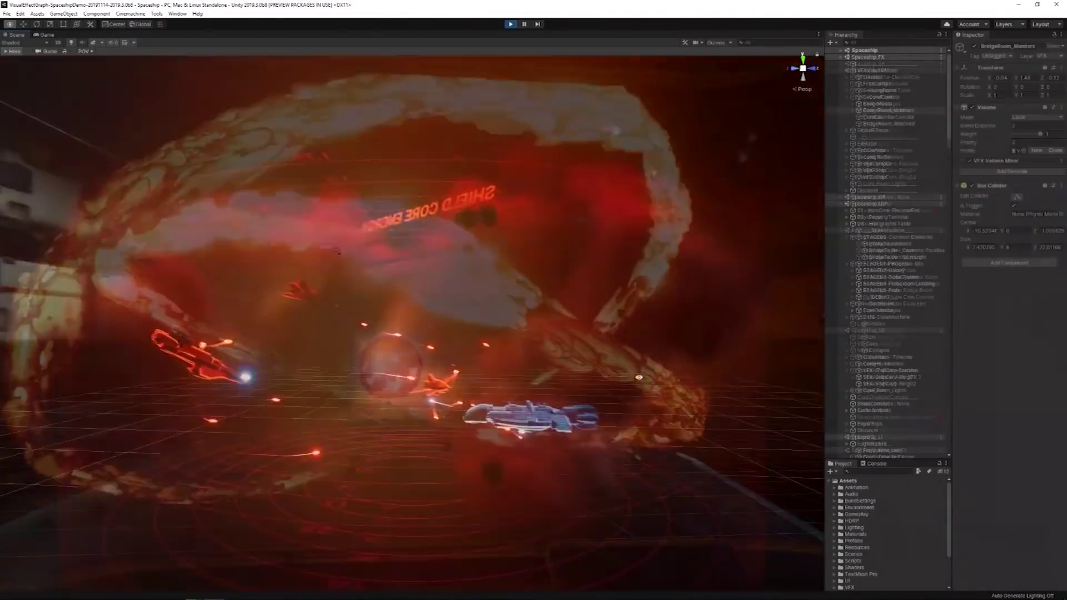
right_drag(745, 406, 759, 411)
right_drag(321, 317, 411, 269)
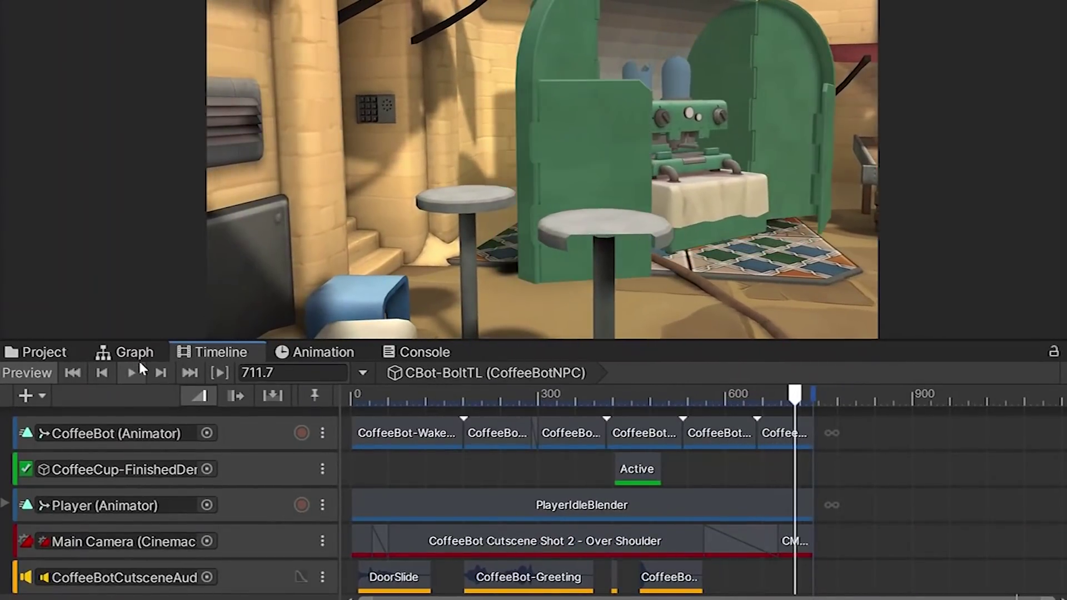
Step: Scrub the CoffeeBot timeline back to the end of the wake clip and pull the following animation clip's start earlier
drag(797, 392, 457, 394)
drag(466, 431, 432, 442)
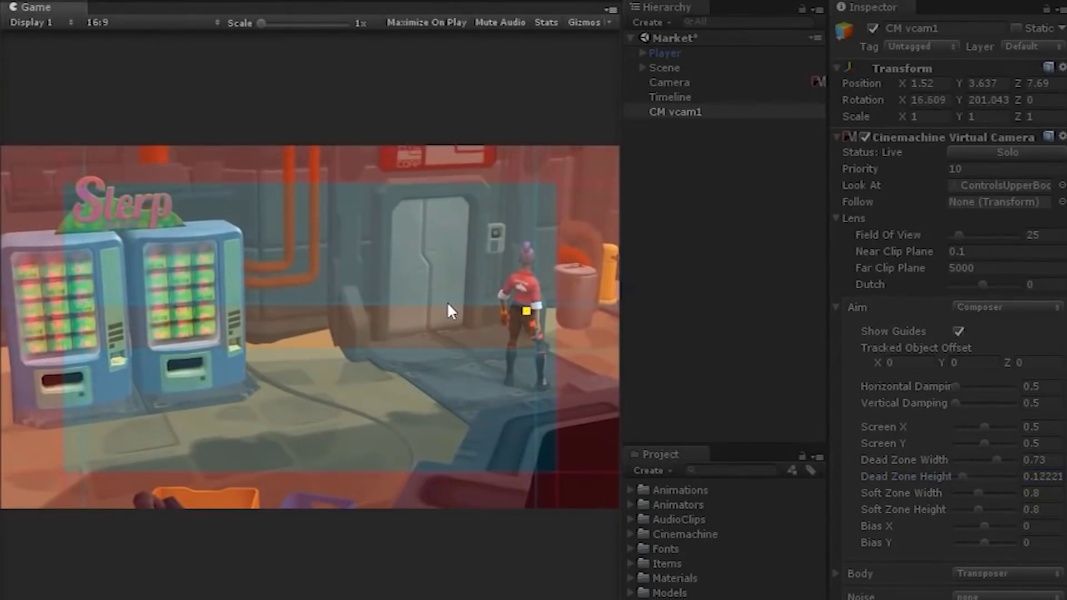
Step: Extend CM vcam1's aim dead zone upward in the Game view, and set CM vcam2's Y rotation to 70.92
drag(447, 302, 447, 292)
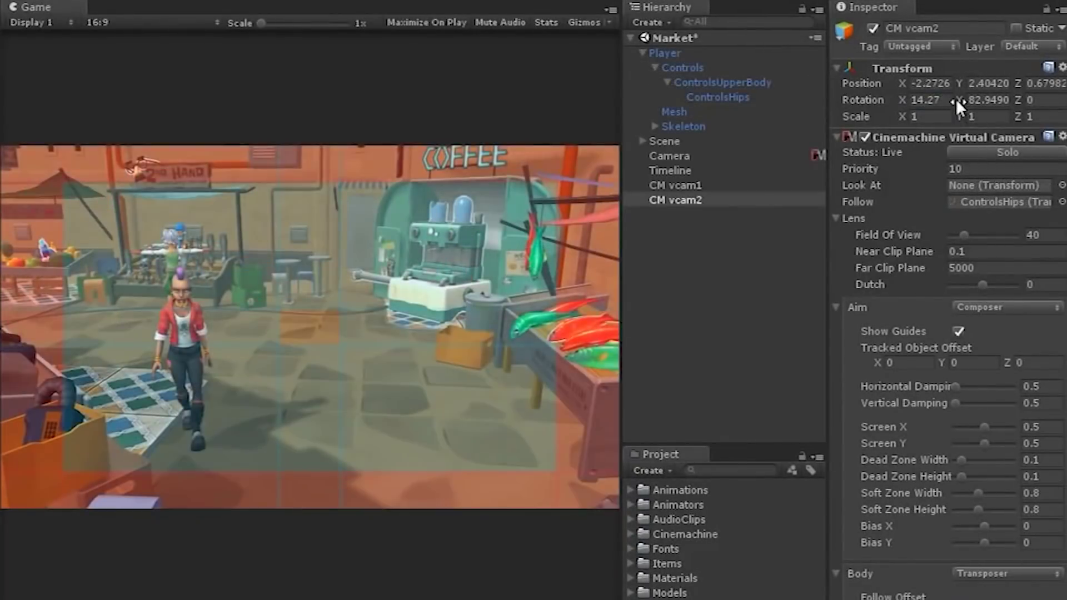
drag(956, 98, 603, 108)
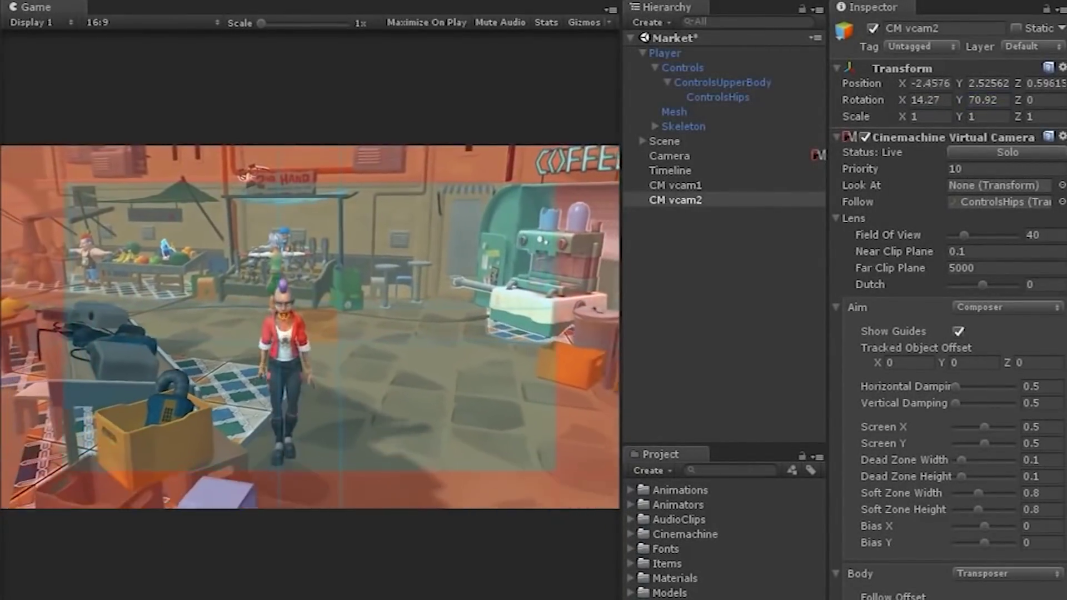